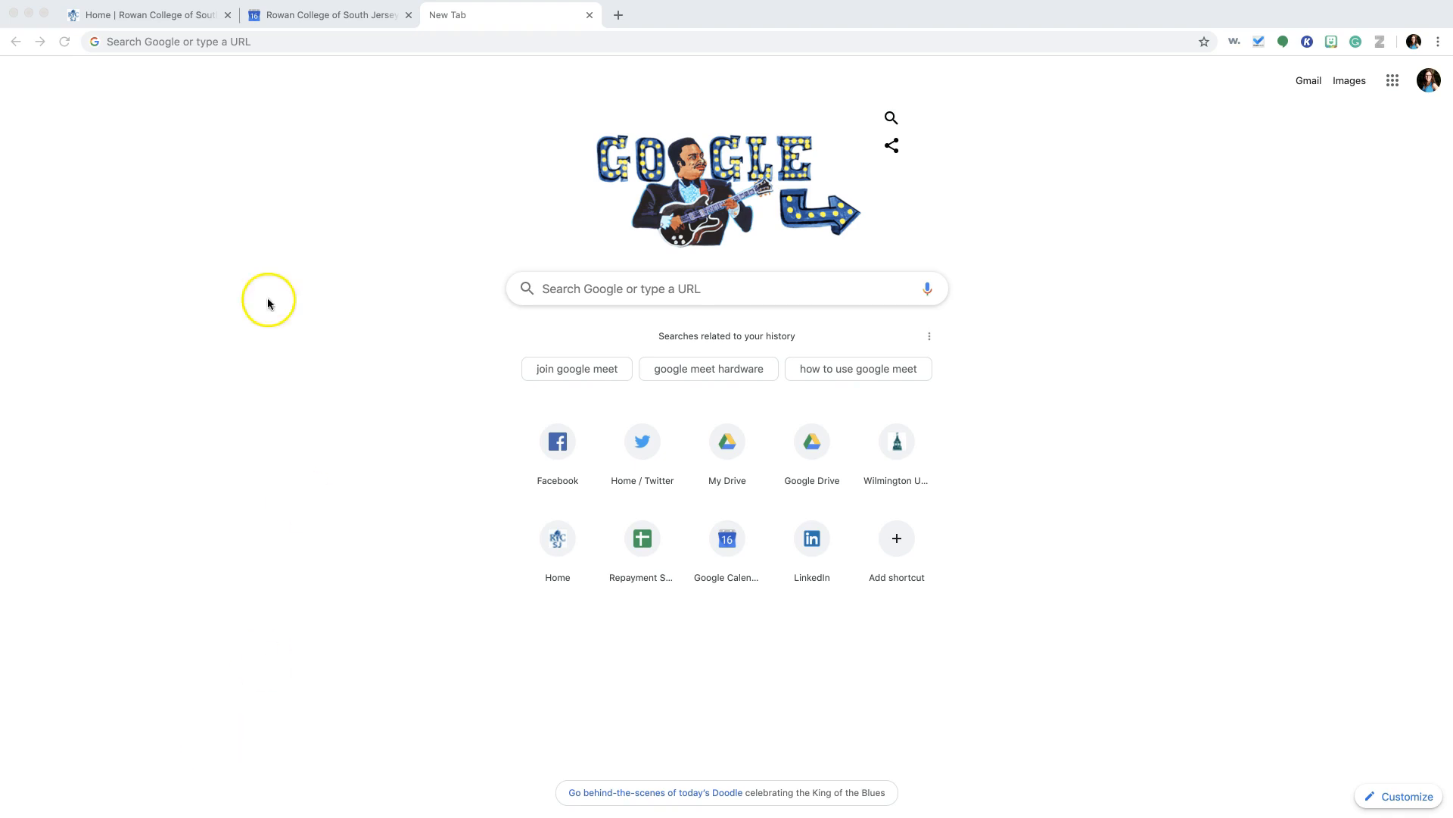
- Open the CG 113 - Optional Online Meeting event on September 17 in the calendar and copy its Hangouts Meet link
{"action": "left_click", "coordinate": [284, 13]}
{"action": "left_click", "coordinate": [660, 438]}
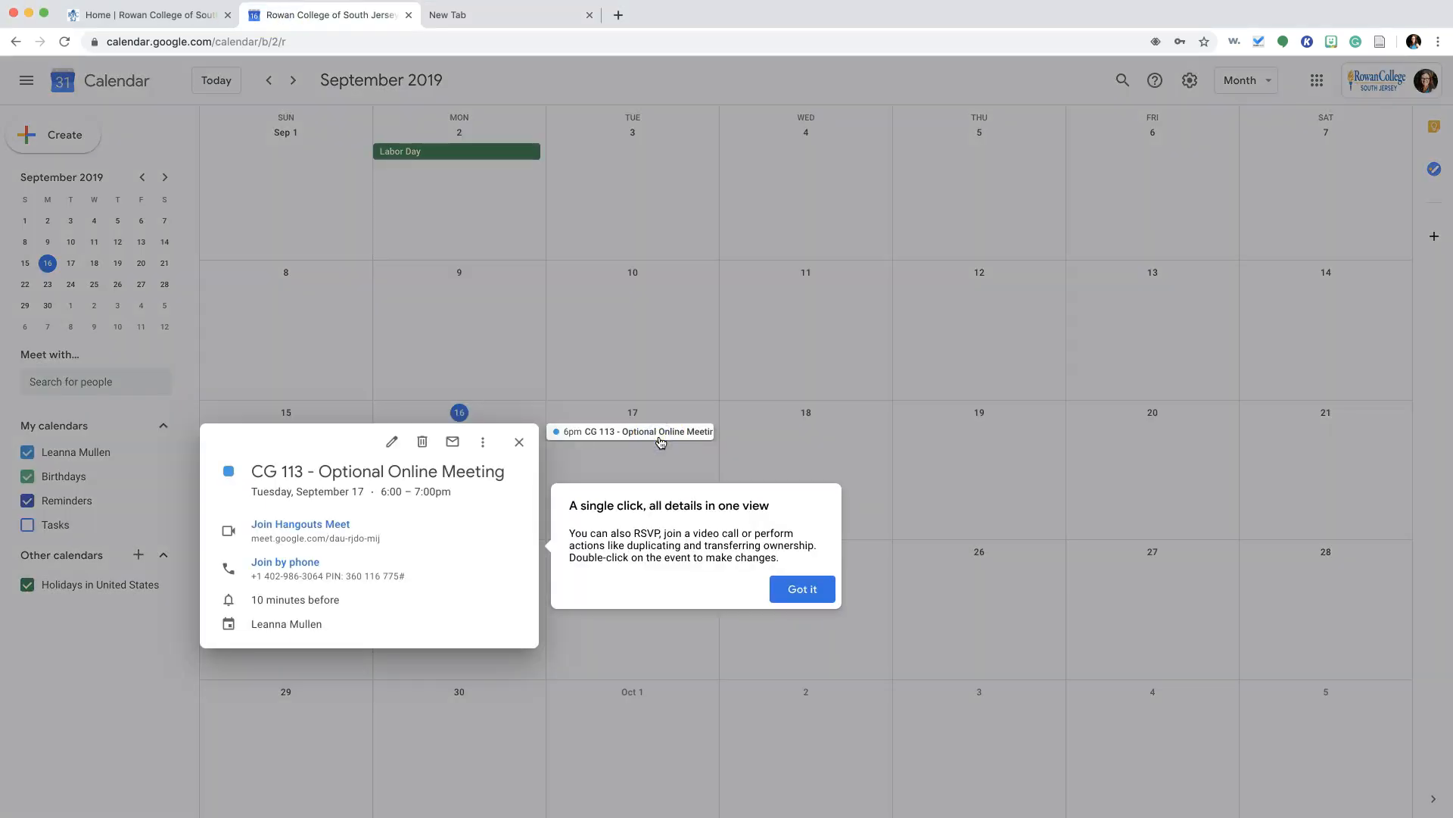
{"action": "left_click", "coordinate": [292, 540]}
{"action": "left_click", "coordinate": [798, 588]}
{"action": "left_click_drag", "start_coordinate": [379, 545], "coordinate": [252, 538]}
{"action": "key", "text": "super+c"}
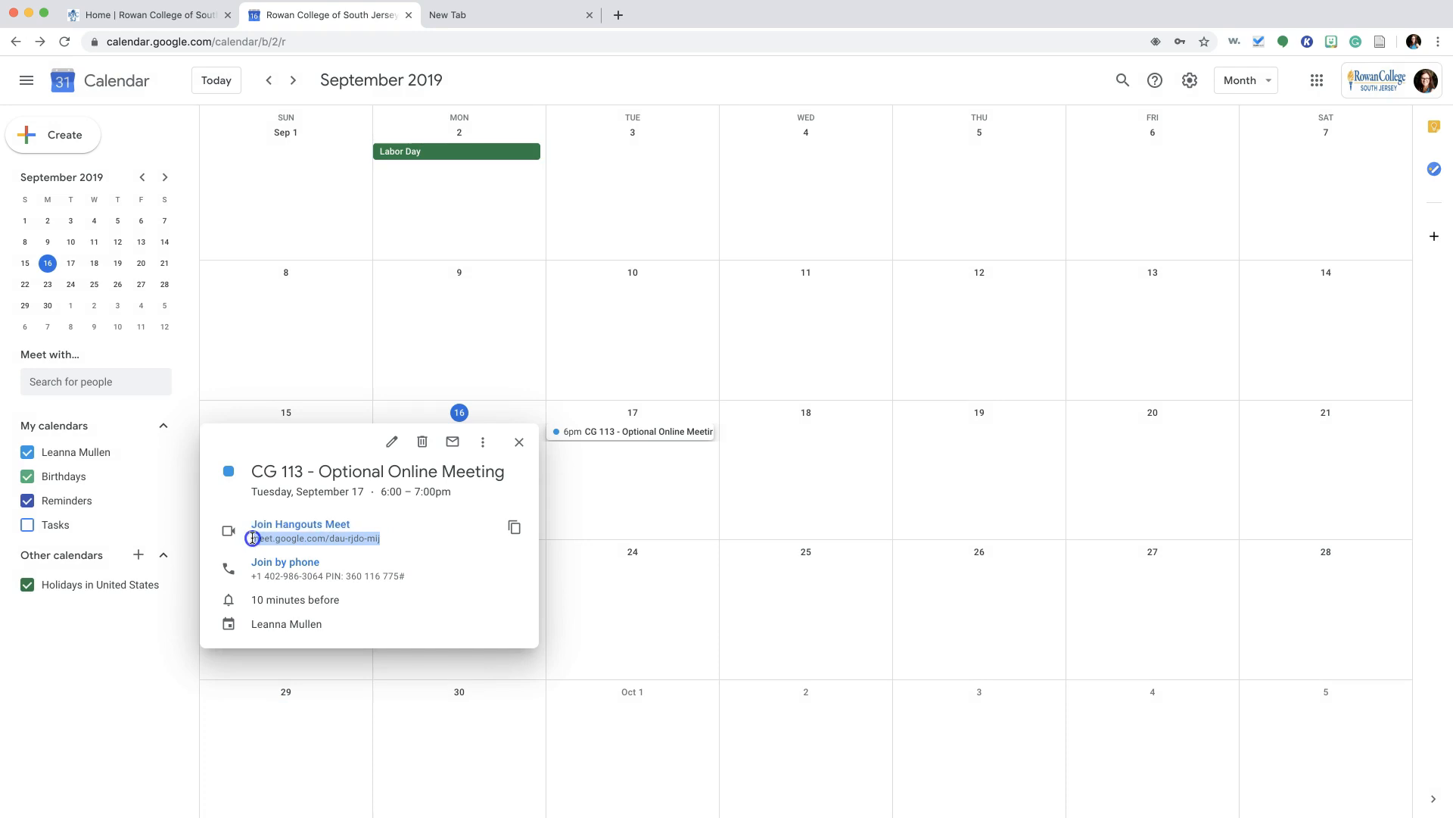
- Load the copied Meet link in the browser in place of the calendar page
{"action": "left_click", "coordinate": [386, 35]}
{"action": "key", "text": "super+v"}
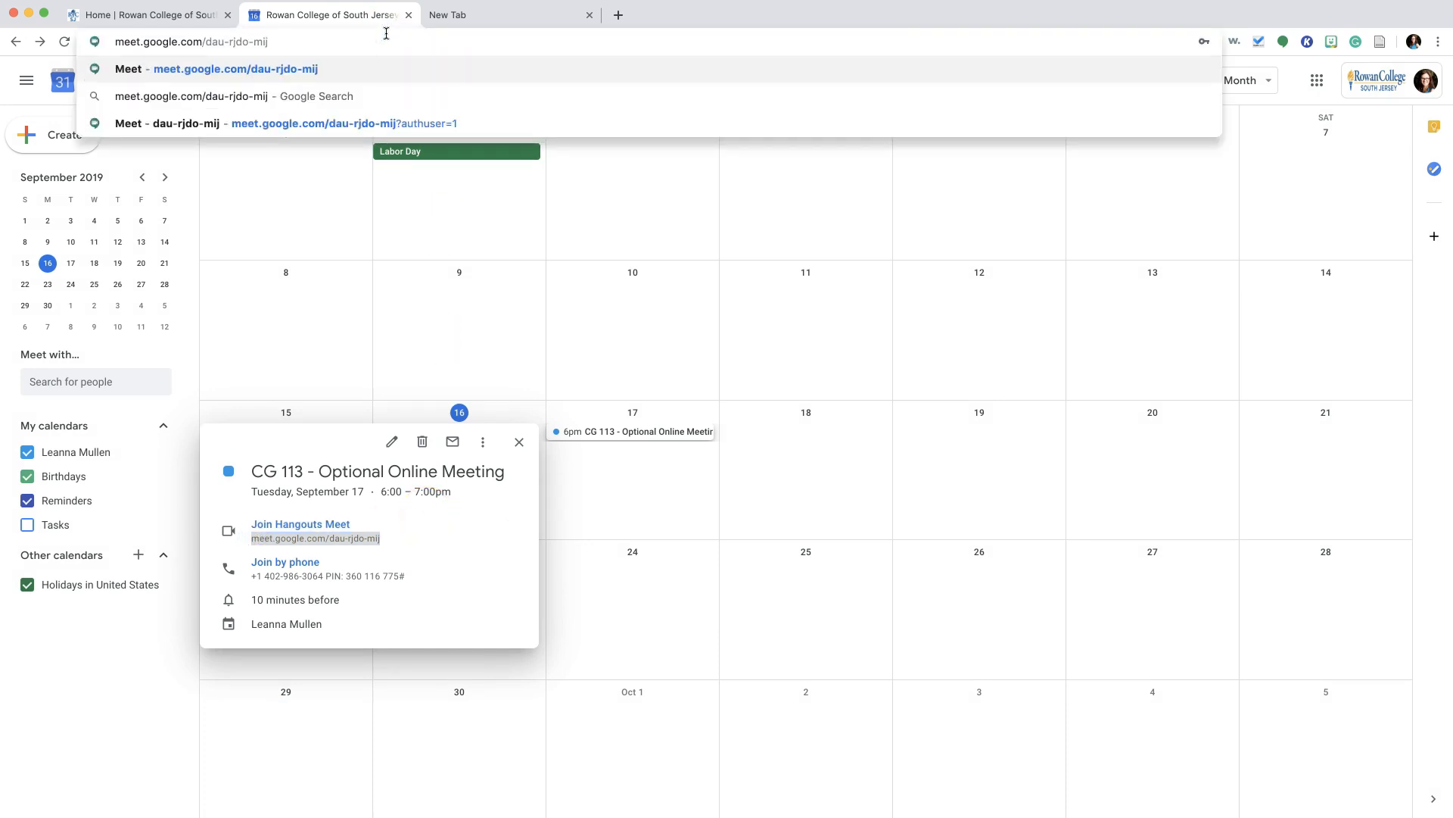
{"action": "key", "text": "Return"}
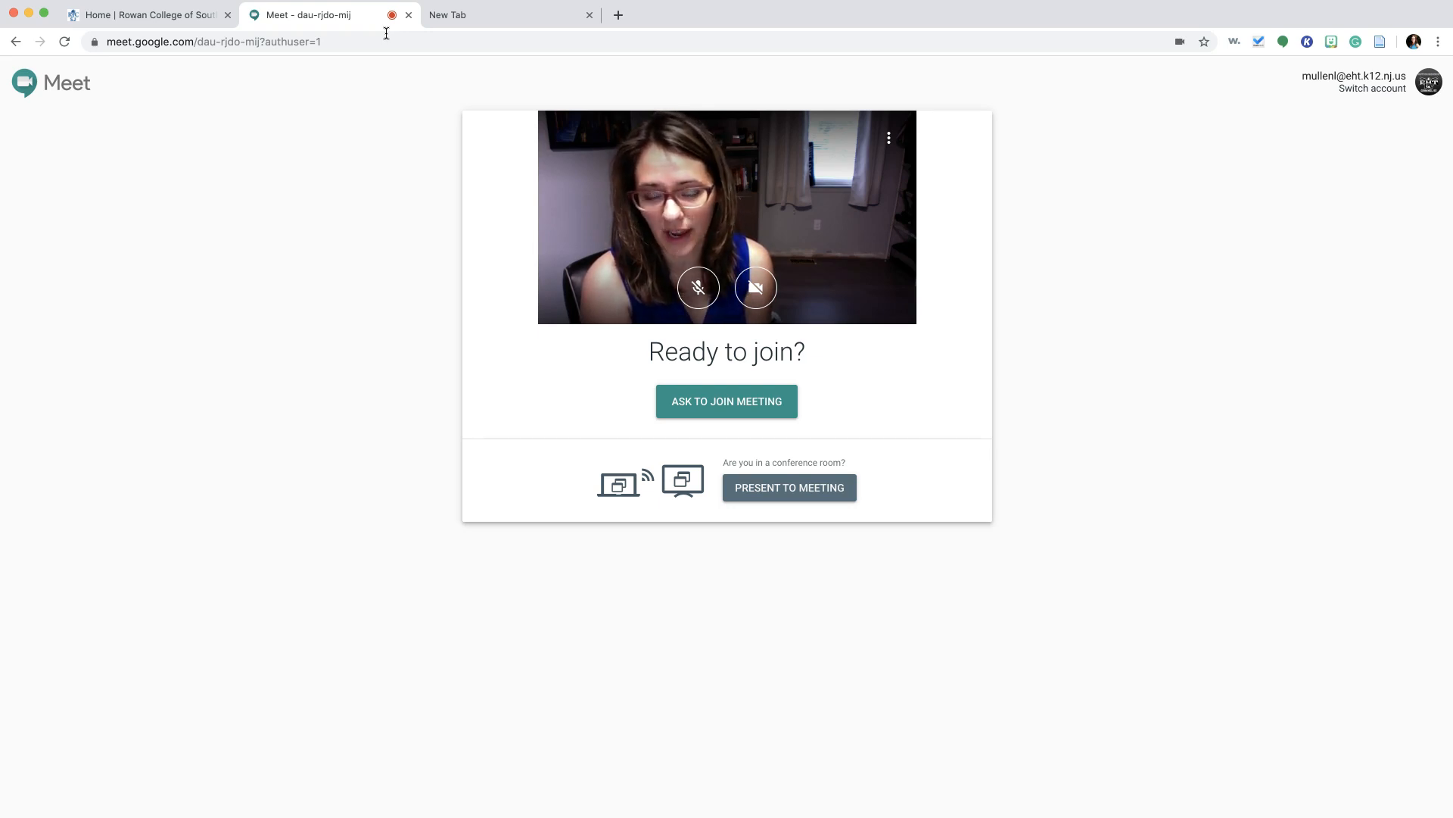
- Load teamtreehouse.com in the empty browser page and sign out of the current Treehouse account
{"action": "left_click", "coordinate": [446, 15]}
{"action": "left_click", "coordinate": [426, 43]}
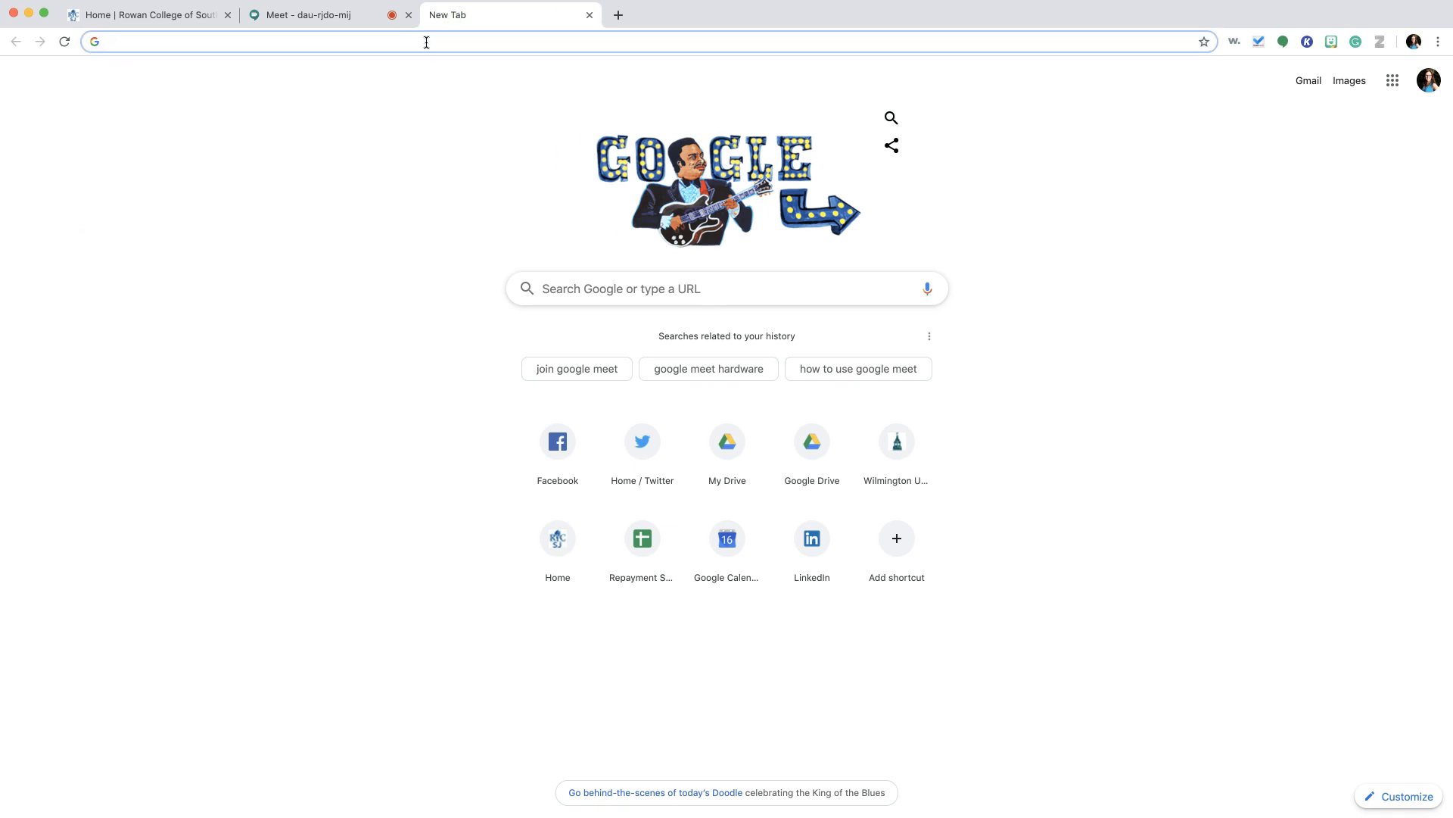
{"action": "type", "text": "team"}
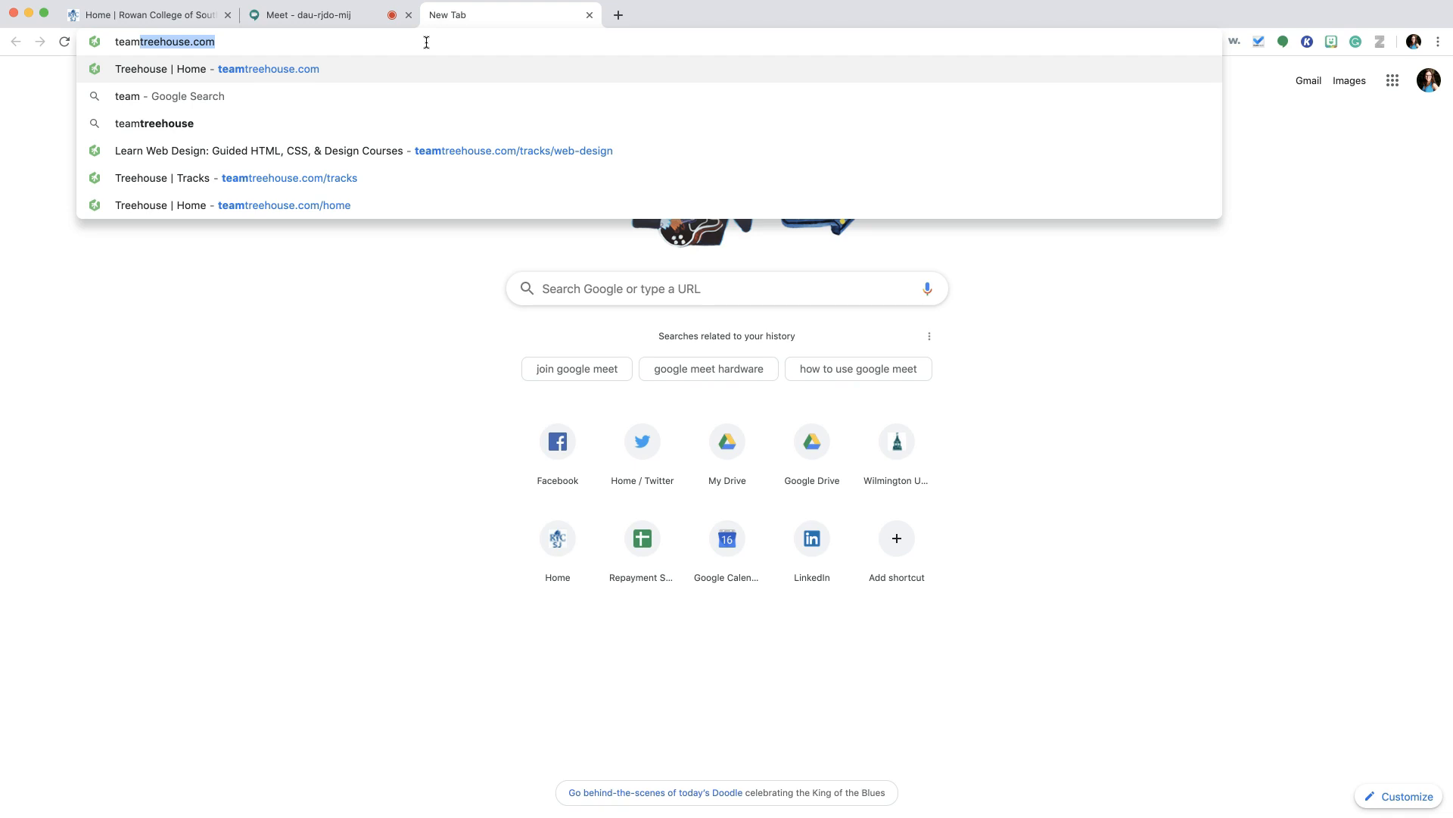
{"action": "key", "text": "Return"}
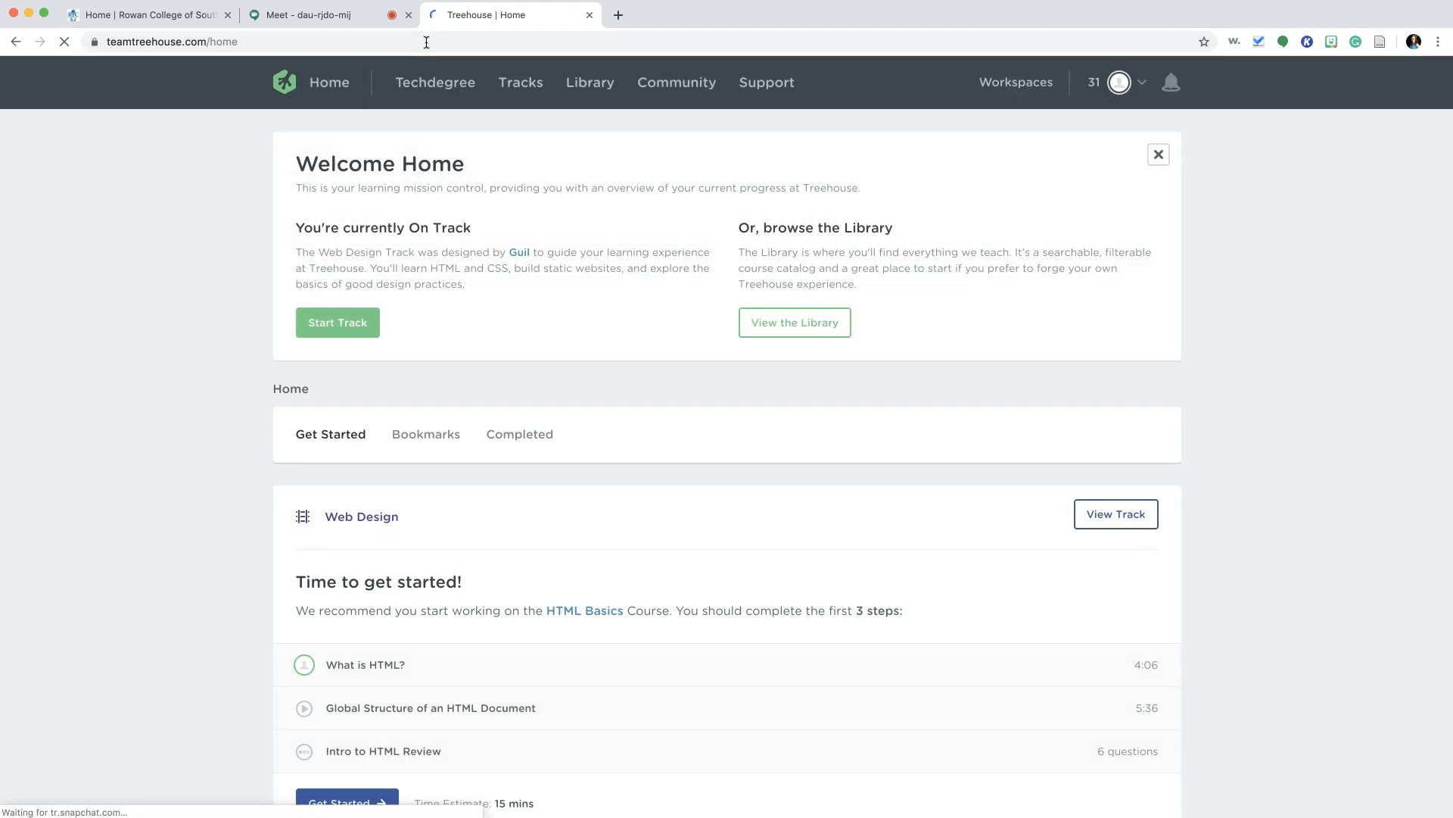
{"action": "left_click", "coordinate": [1119, 80]}
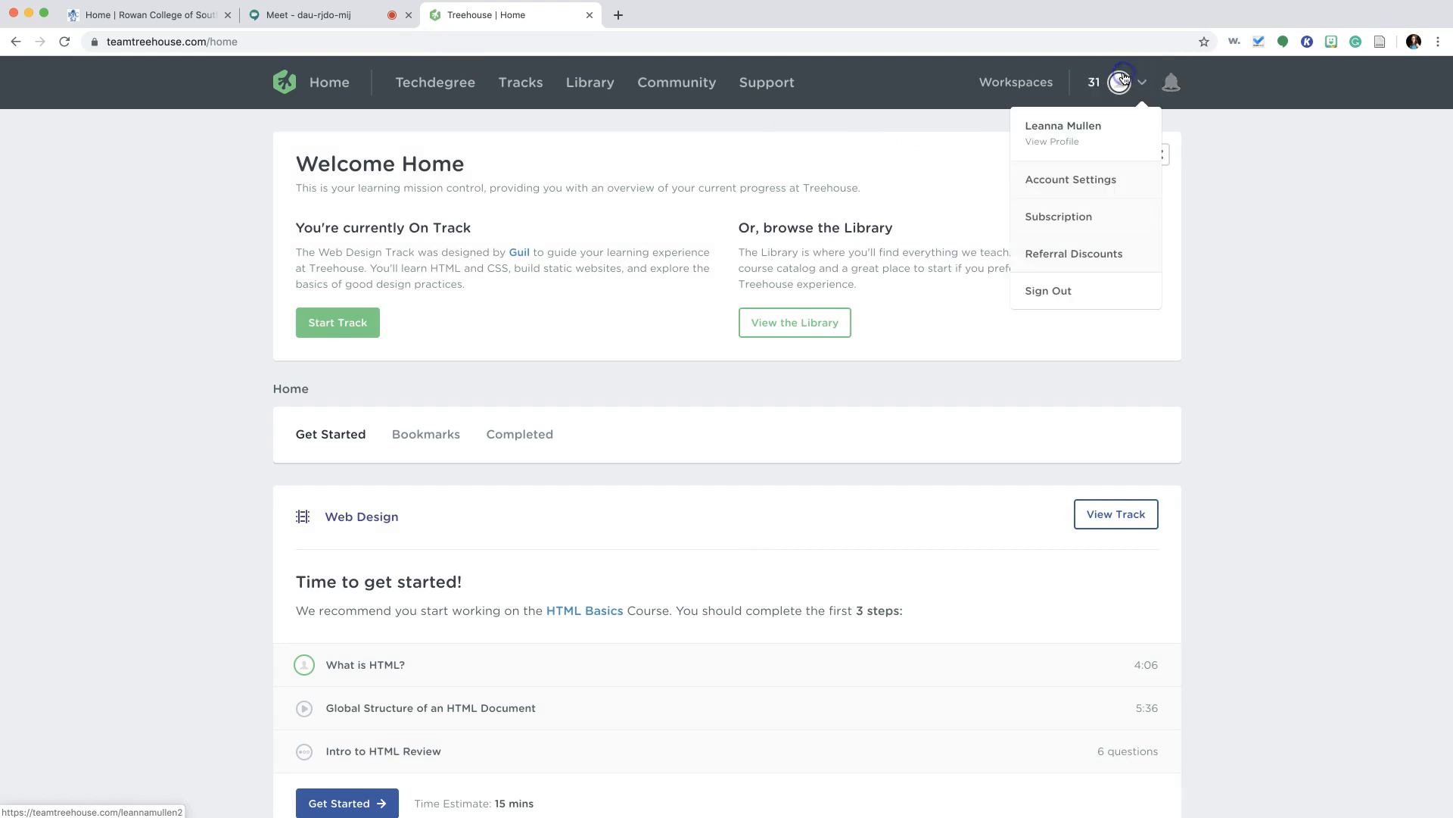
{"action": "left_click", "coordinate": [1064, 281]}
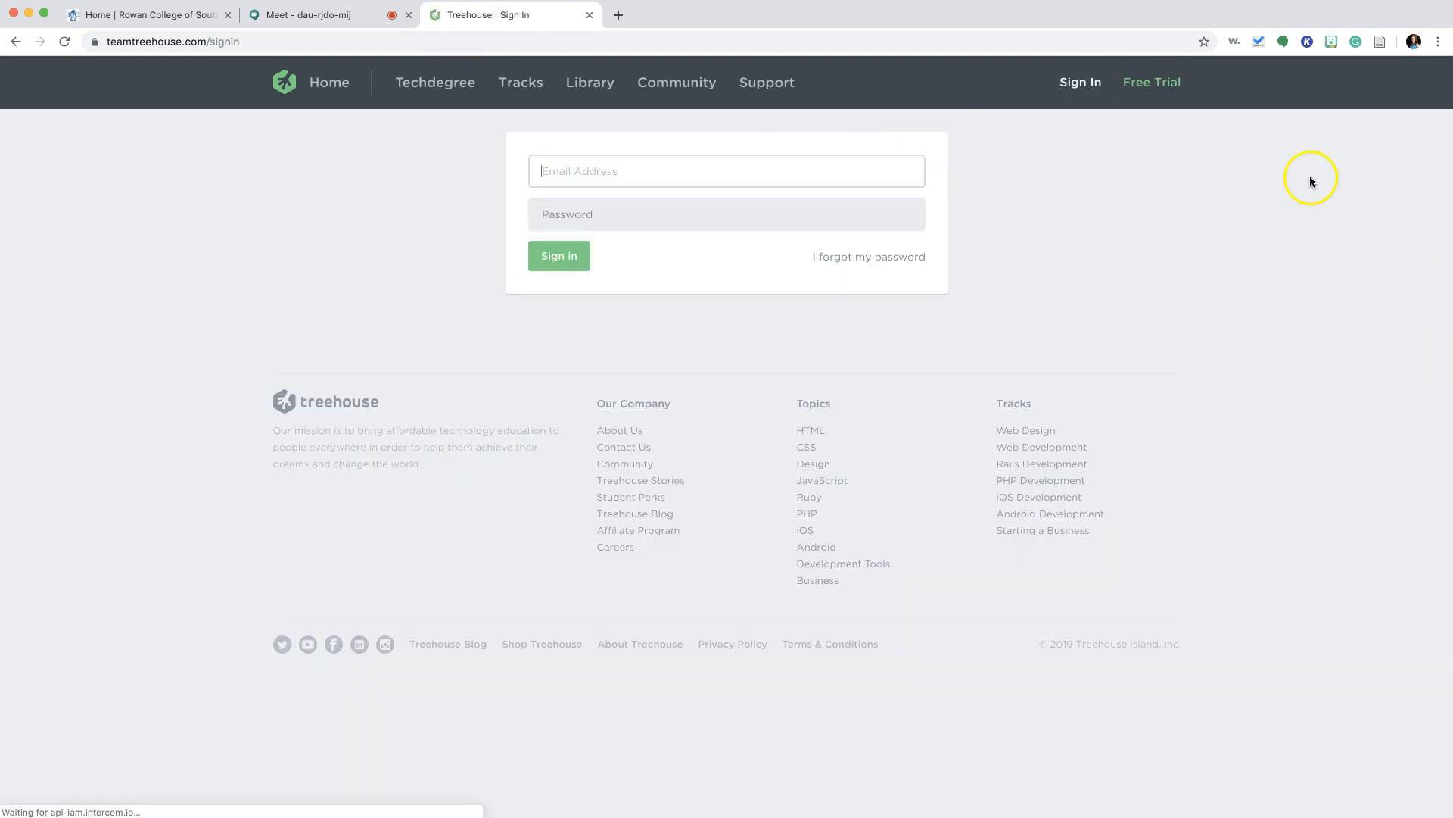
- Open the free trial plans, compare them and start the Basic plan's free 7 day trial sign-up
{"action": "left_click", "coordinate": [1143, 93]}
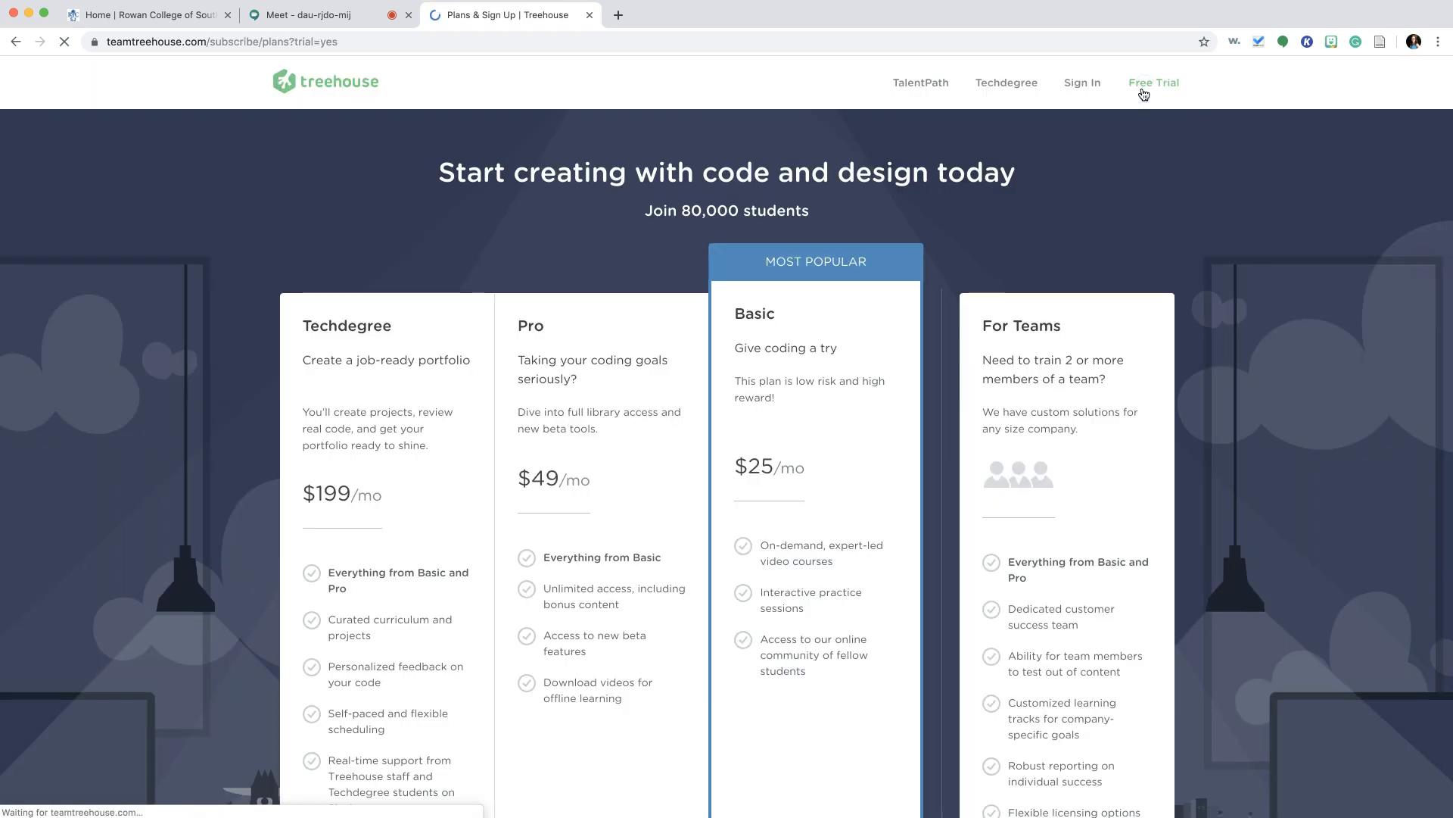
{"action": "scroll", "coordinate": [768, 364], "scroll_direction": "down", "scroll_amount": 5}
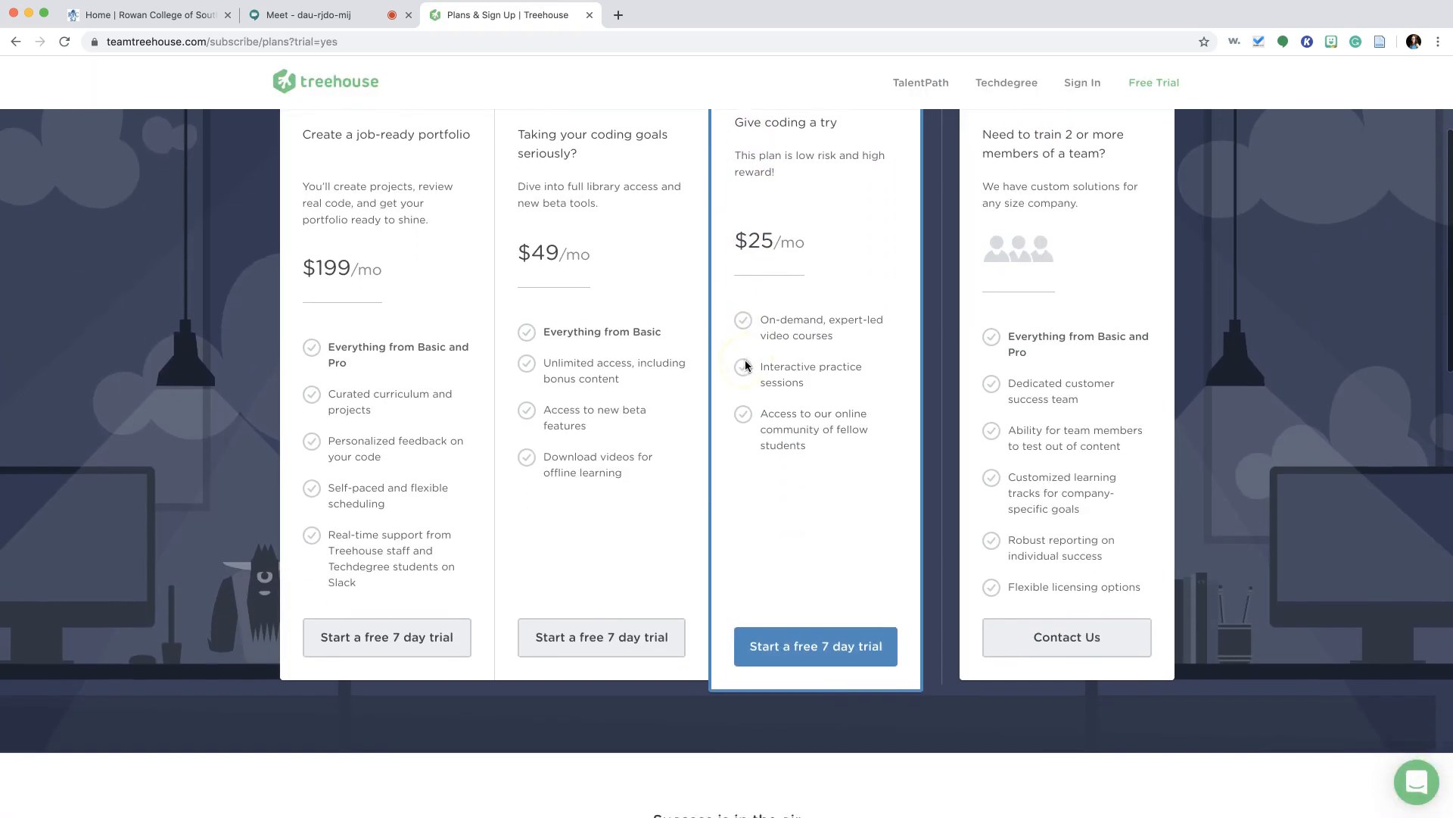
{"action": "scroll", "coordinate": [745, 365], "scroll_direction": "up", "scroll_amount": 5}
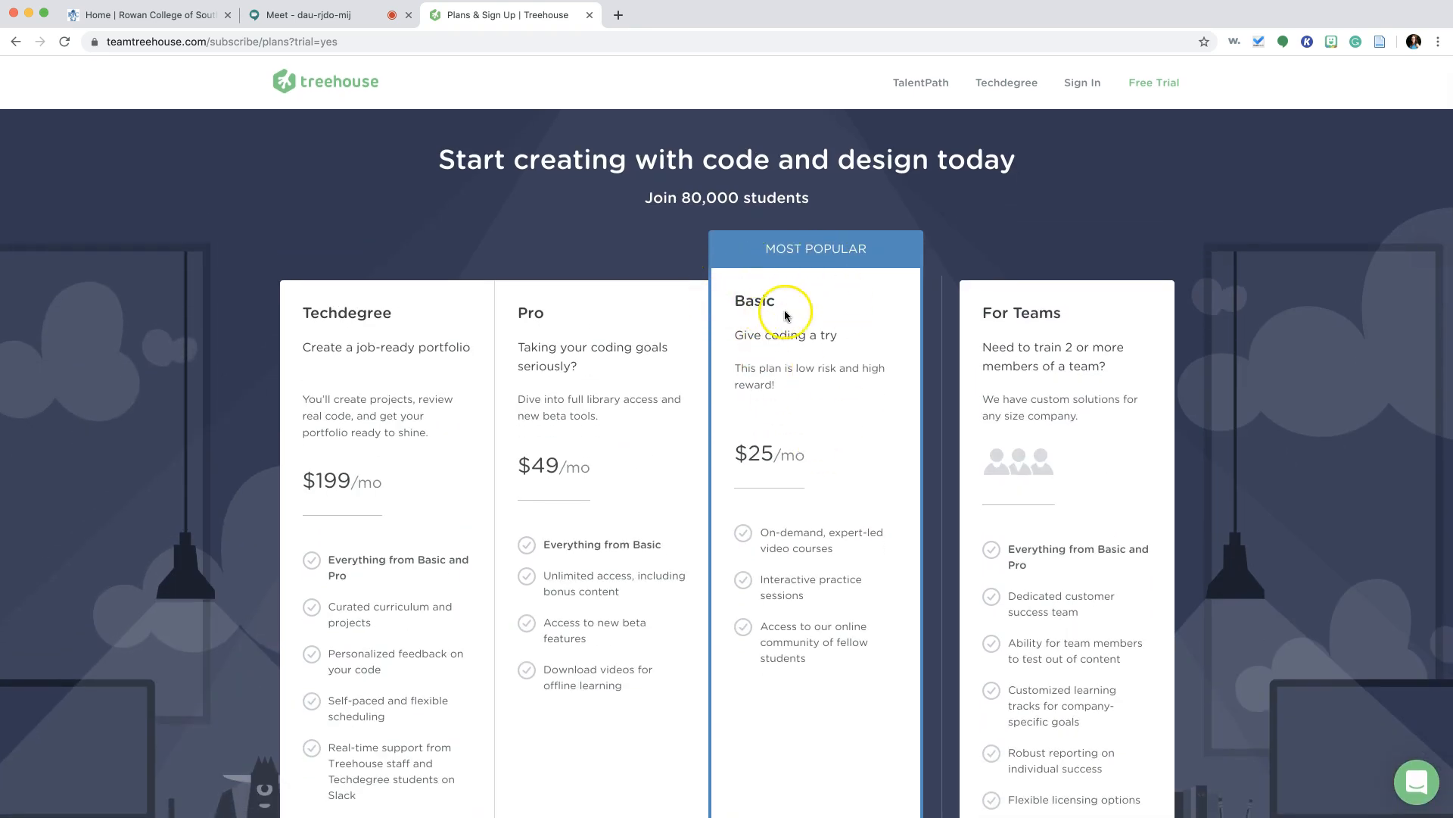
{"action": "scroll", "coordinate": [804, 406], "scroll_direction": "down", "scroll_amount": 1}
{"action": "scroll", "coordinate": [804, 406], "scroll_direction": "down", "scroll_amount": 1}
{"action": "left_click", "coordinate": [798, 658]}
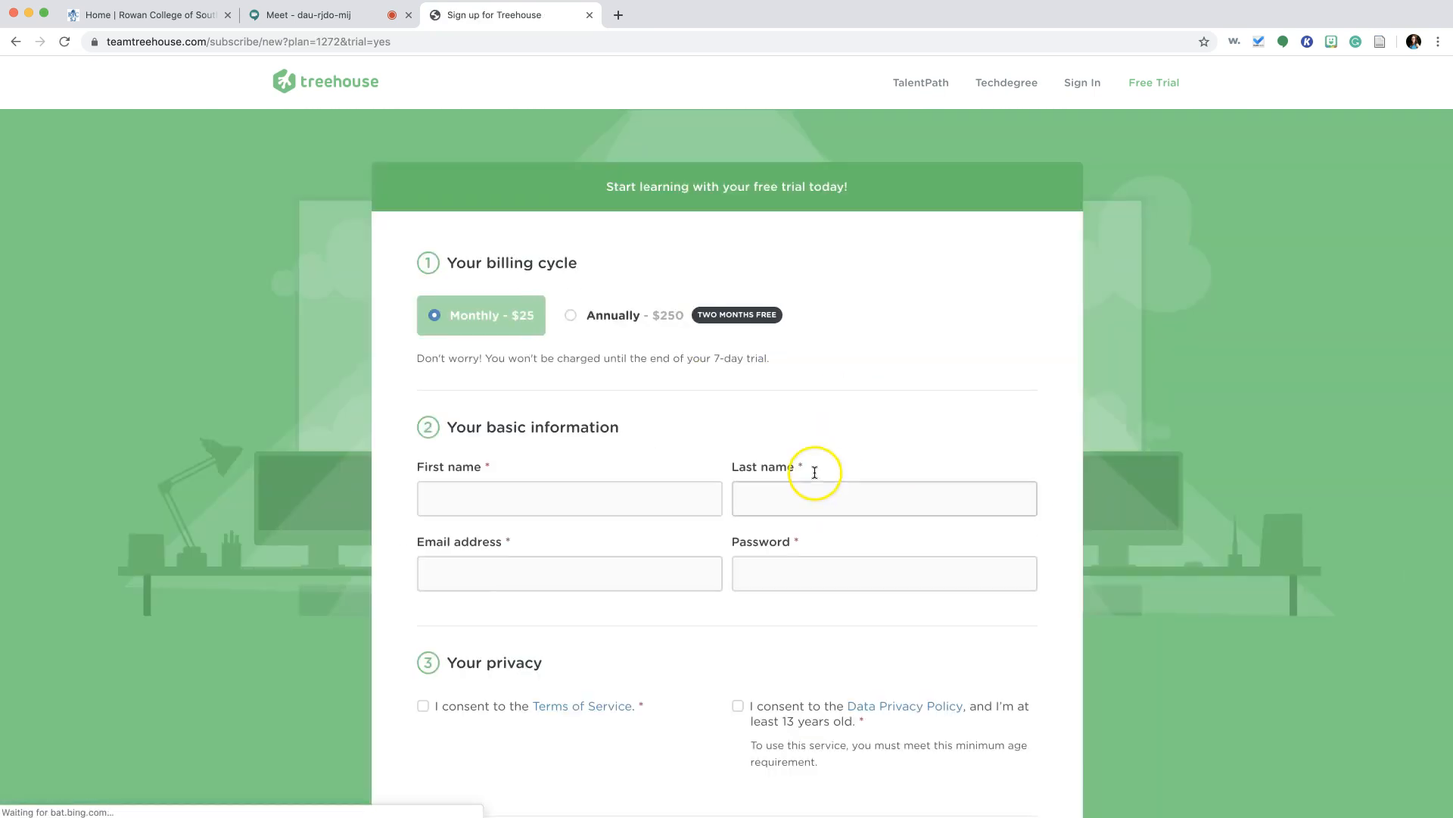
- Examine the trial sign-up form's basic information, privacy and payment sections
{"action": "scroll", "coordinate": [925, 514], "scroll_direction": "down", "scroll_amount": 6}
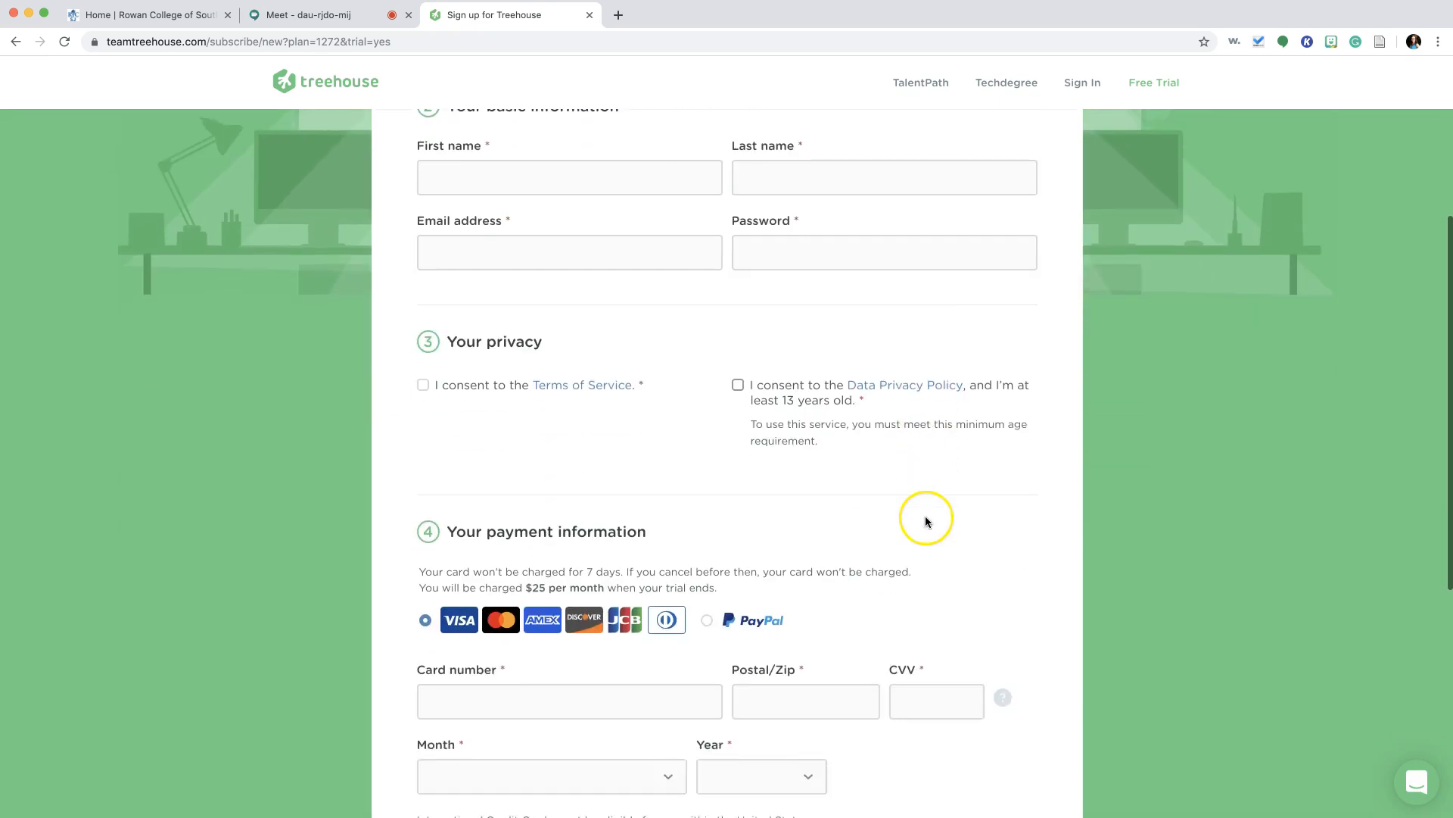
{"action": "scroll", "coordinate": [587, 541], "scroll_direction": "down", "scroll_amount": 3}
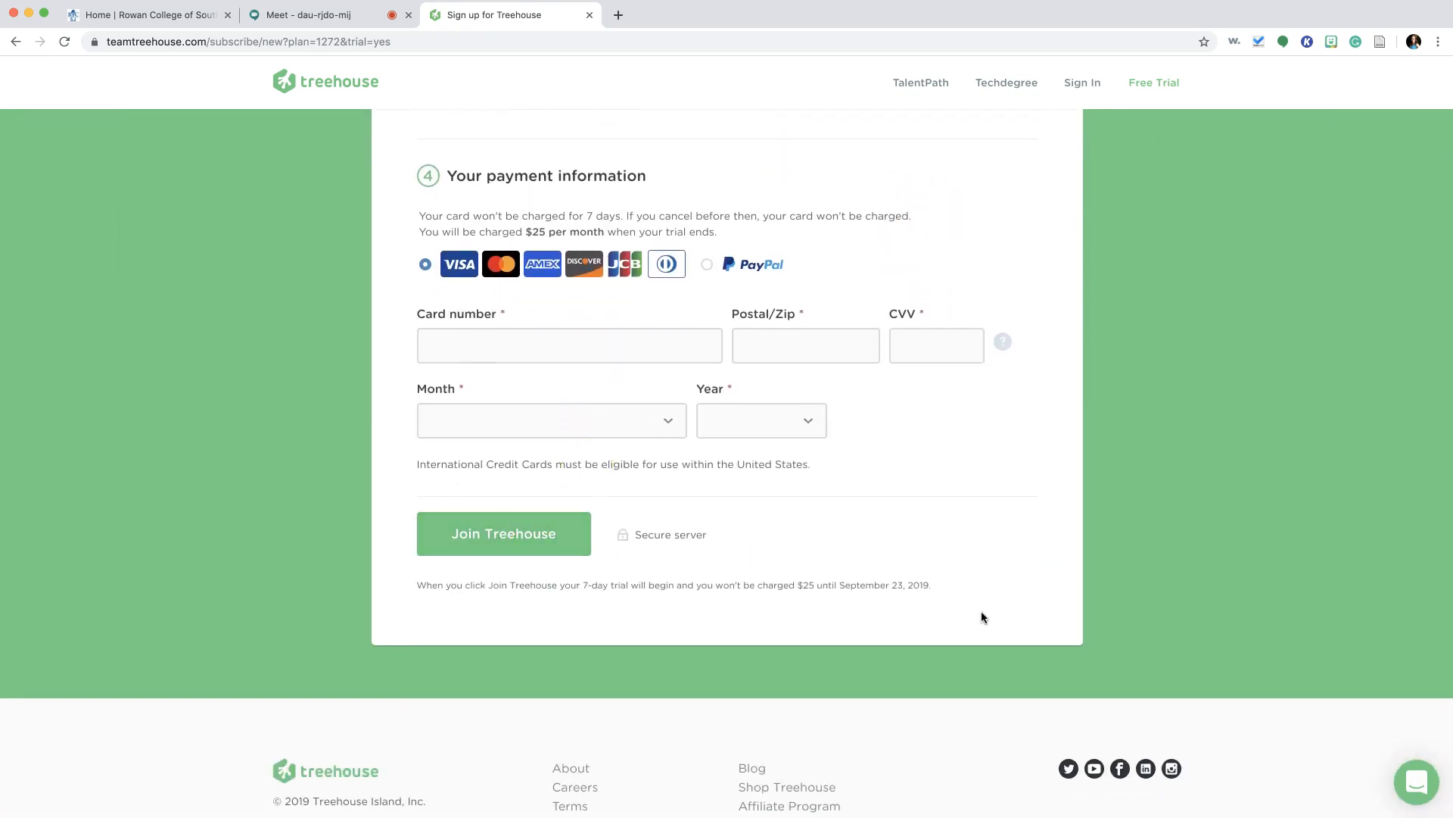
{"action": "scroll", "coordinate": [981, 616], "scroll_direction": "up", "scroll_amount": 1}
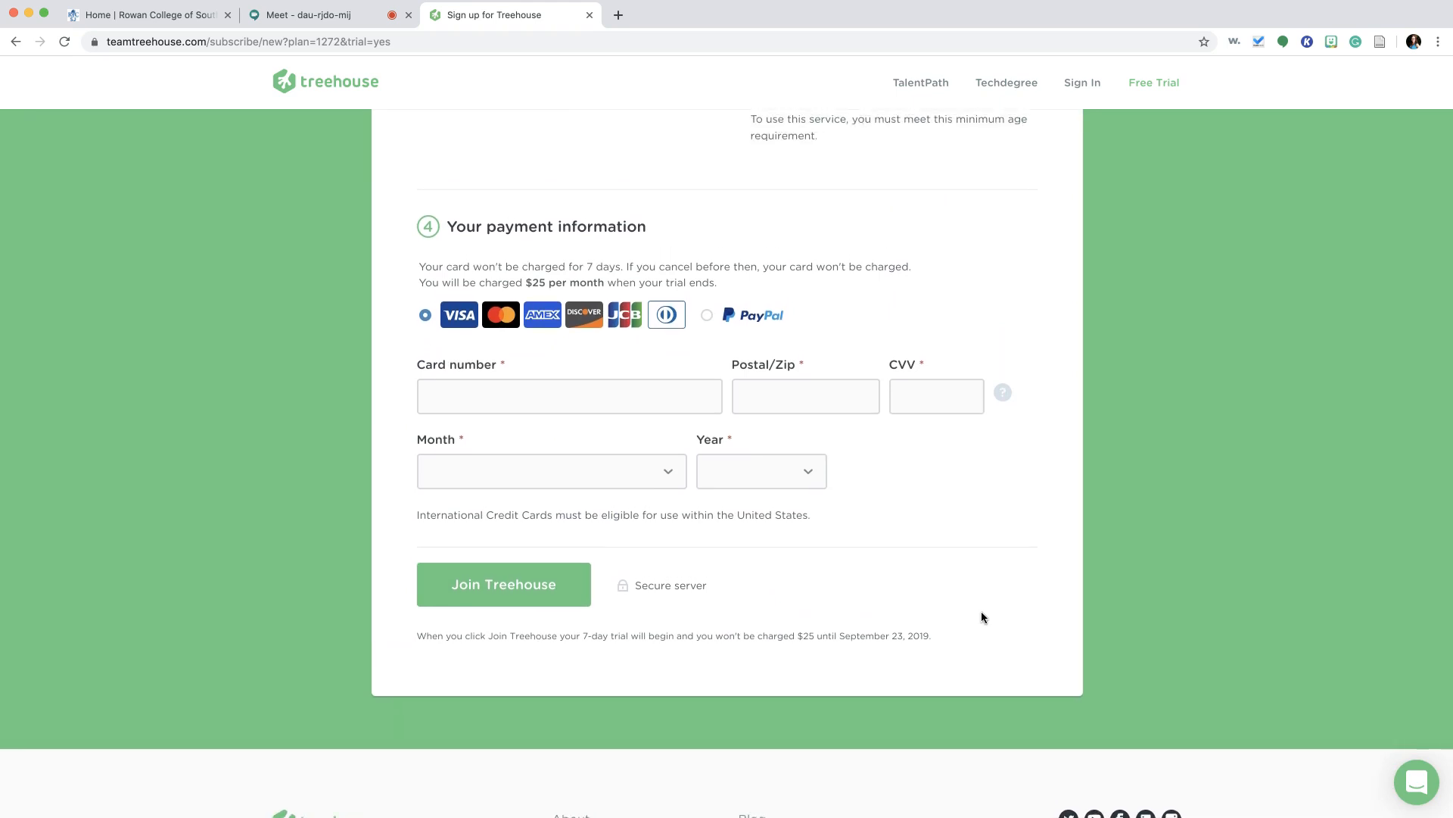
{"action": "scroll", "coordinate": [981, 615], "scroll_direction": "up", "scroll_amount": 1}
{"action": "scroll", "coordinate": [981, 617], "scroll_direction": "up", "scroll_amount": 6}
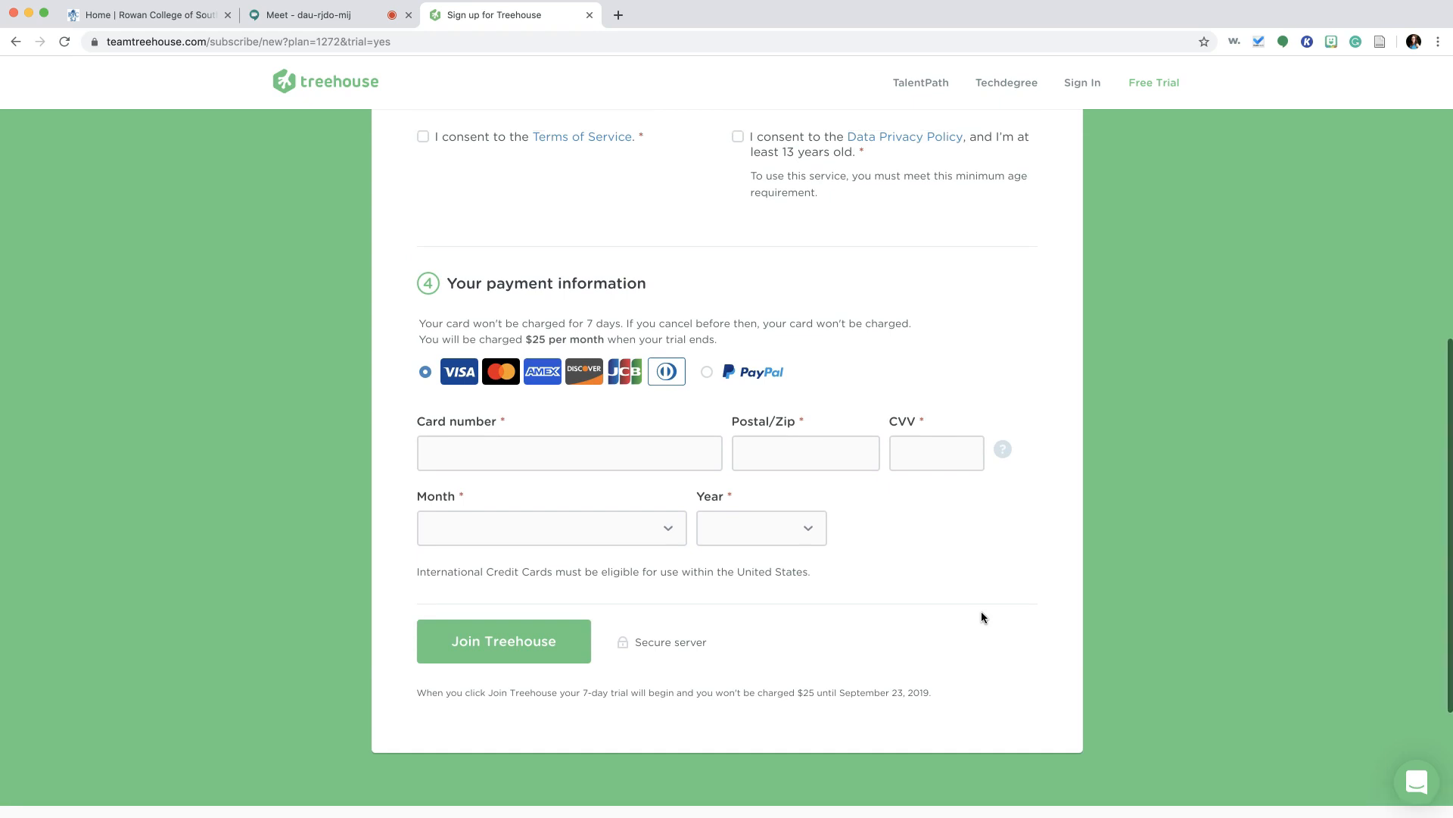
{"action": "scroll", "coordinate": [981, 611], "scroll_direction": "up", "scroll_amount": 2}
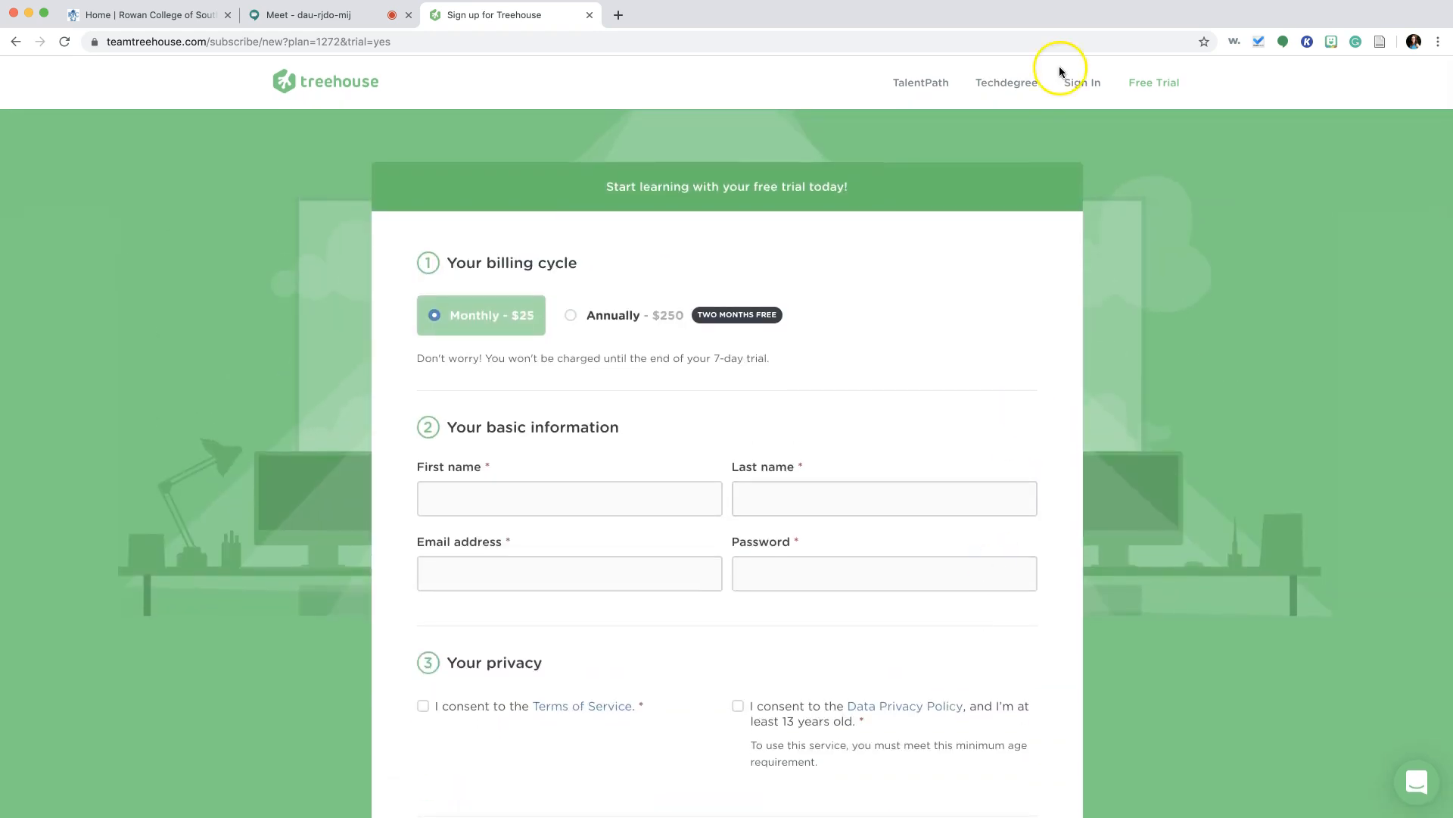
- Sign in to the existing Treehouse account with its e-mail address and password
{"action": "left_click", "coordinate": [1091, 85]}
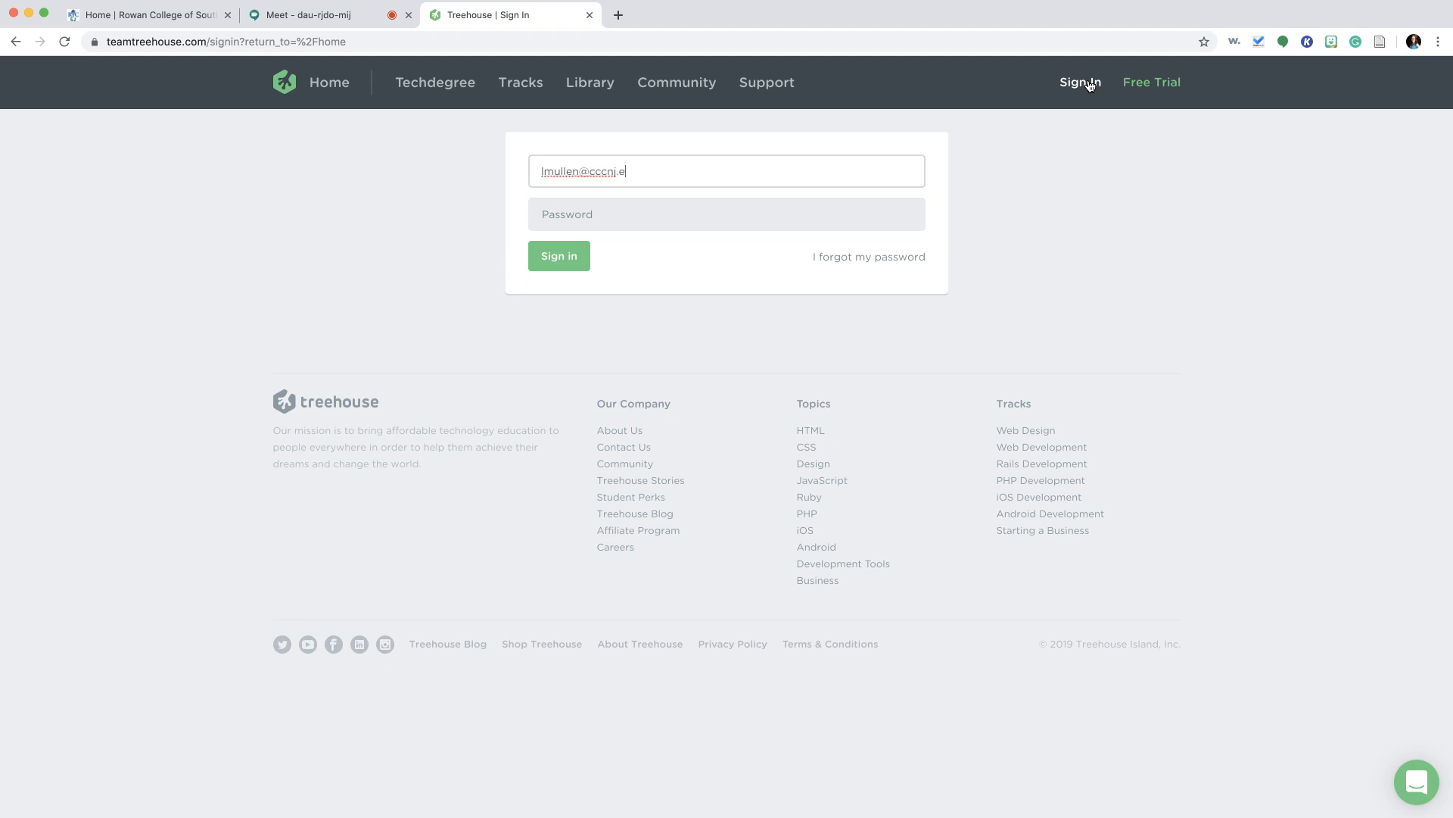
{"action": "type", "text": "du"}
{"action": "key", "text": "Tab"}
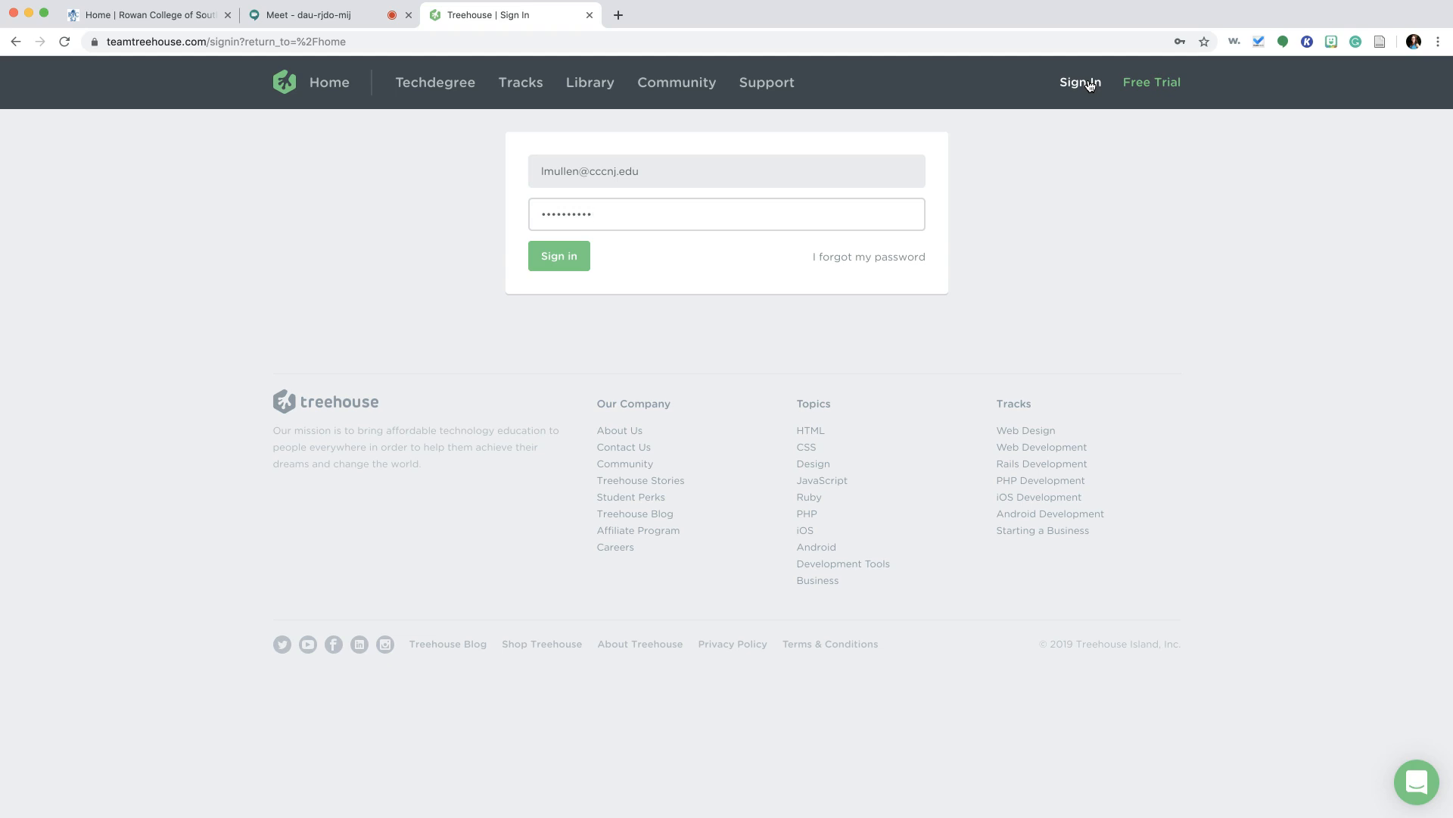
{"action": "key", "text": "Return"}
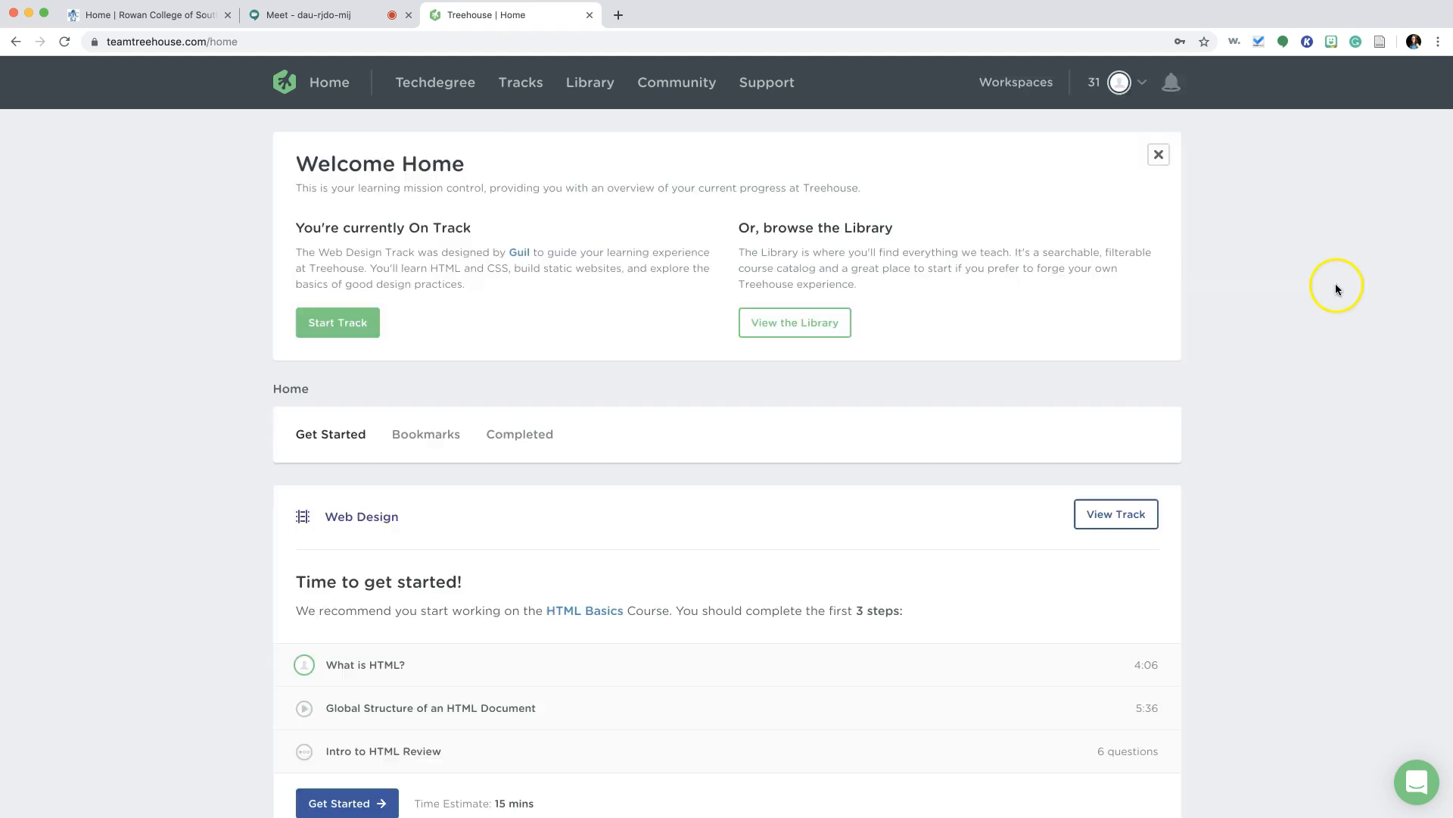
- Open the Treehouse Library and search it for HTML
{"action": "left_click", "coordinate": [774, 326]}
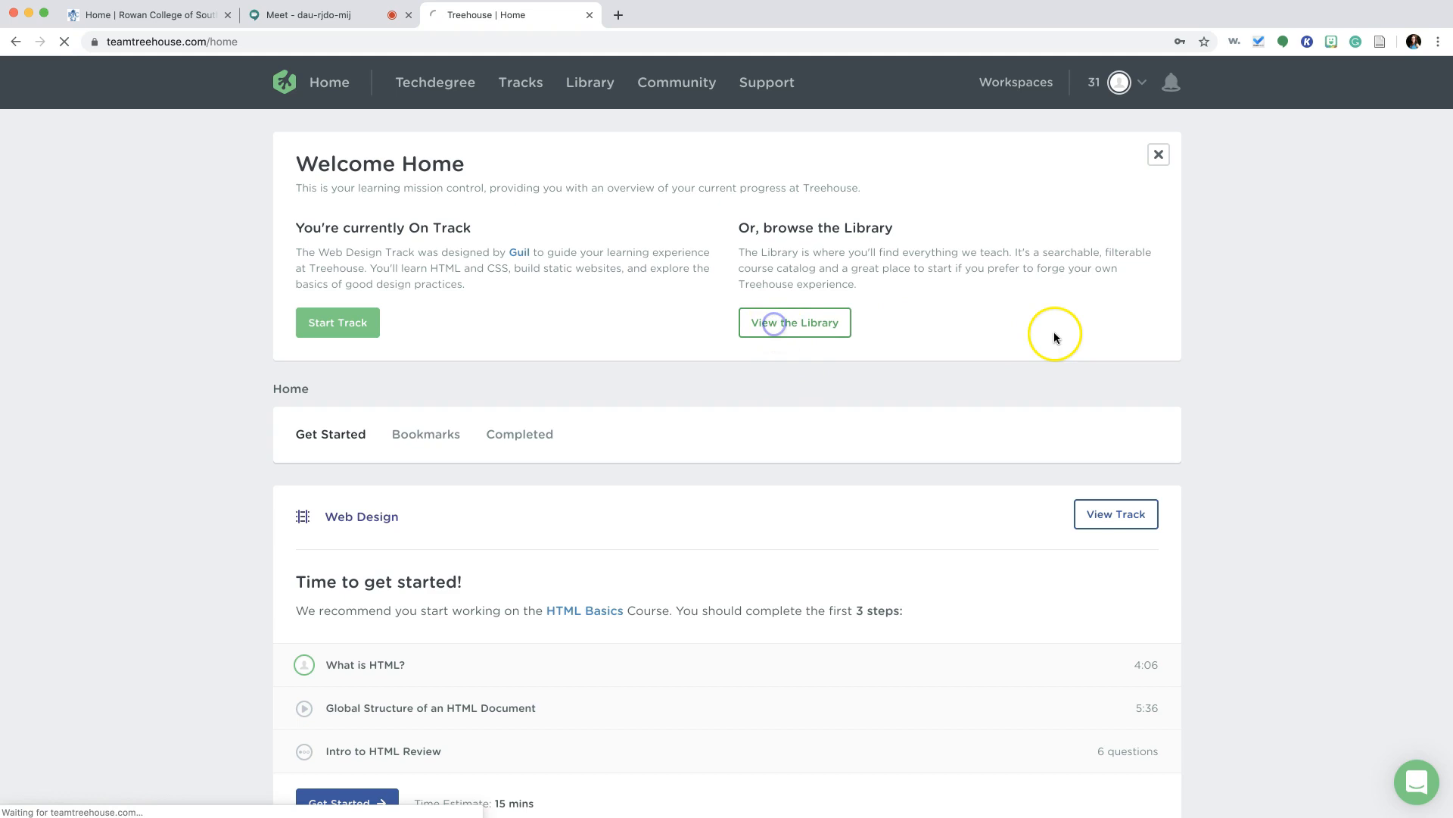
{"action": "left_click", "coordinate": [432, 375]}
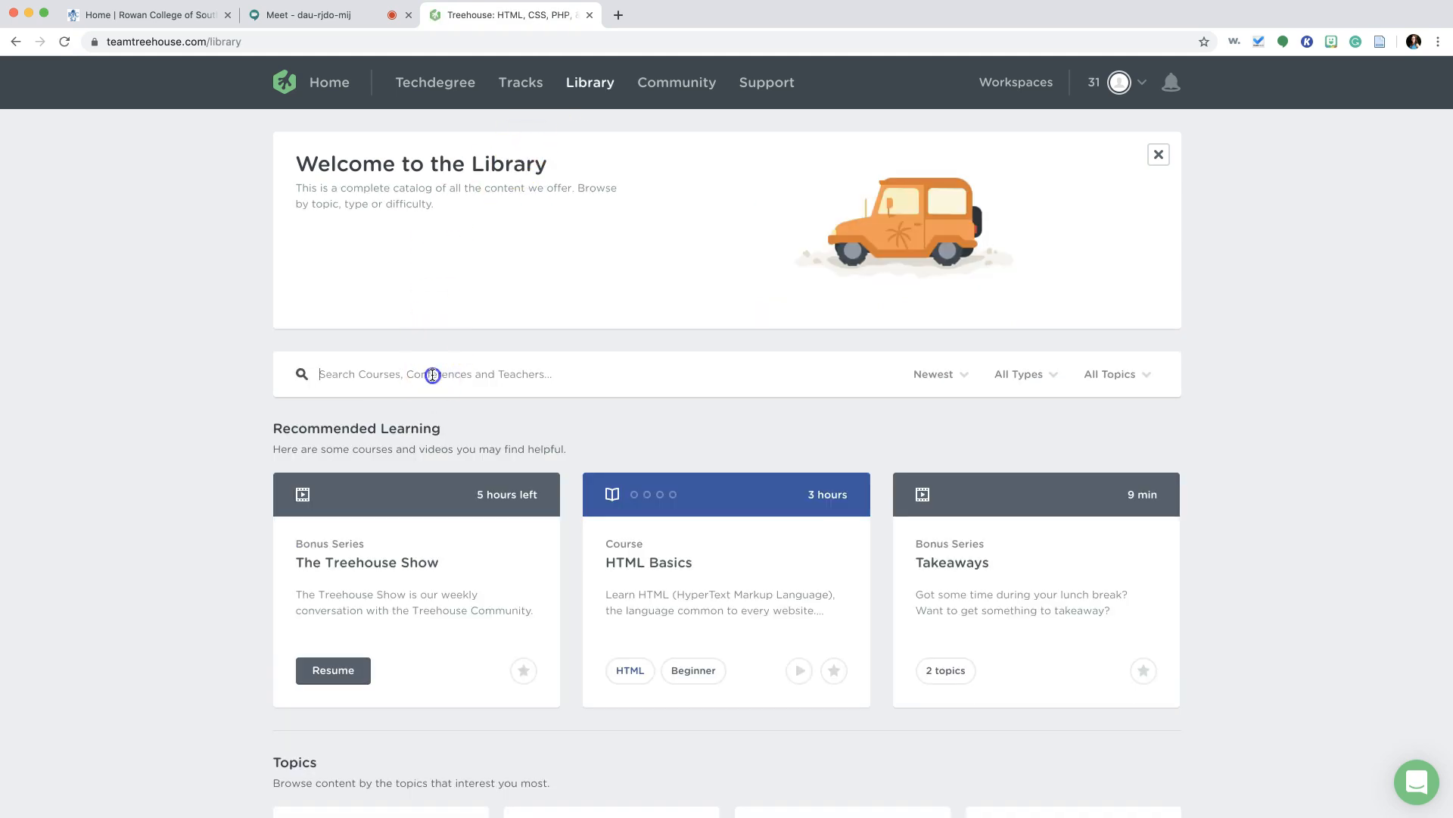
{"action": "type", "text": "HTML"}
{"action": "left_click", "coordinate": [658, 383]}
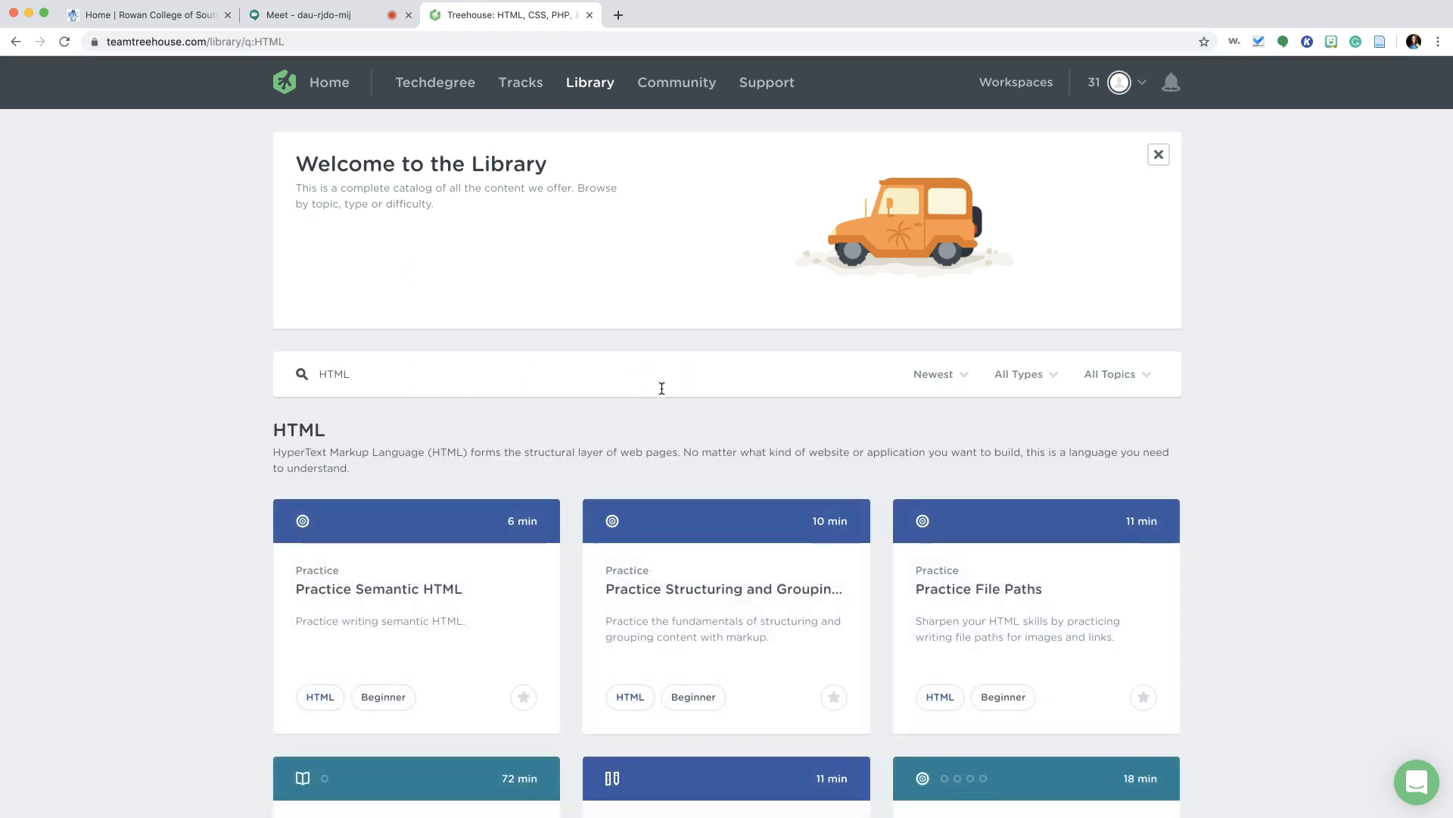
- Find the beginner course Introduction to HTML and CSS among the HTML results and open its course page
{"action": "scroll", "coordinate": [661, 389], "scroll_direction": "down", "scroll_amount": 8}
{"action": "scroll", "coordinate": [662, 388], "scroll_direction": "down", "scroll_amount": 6}
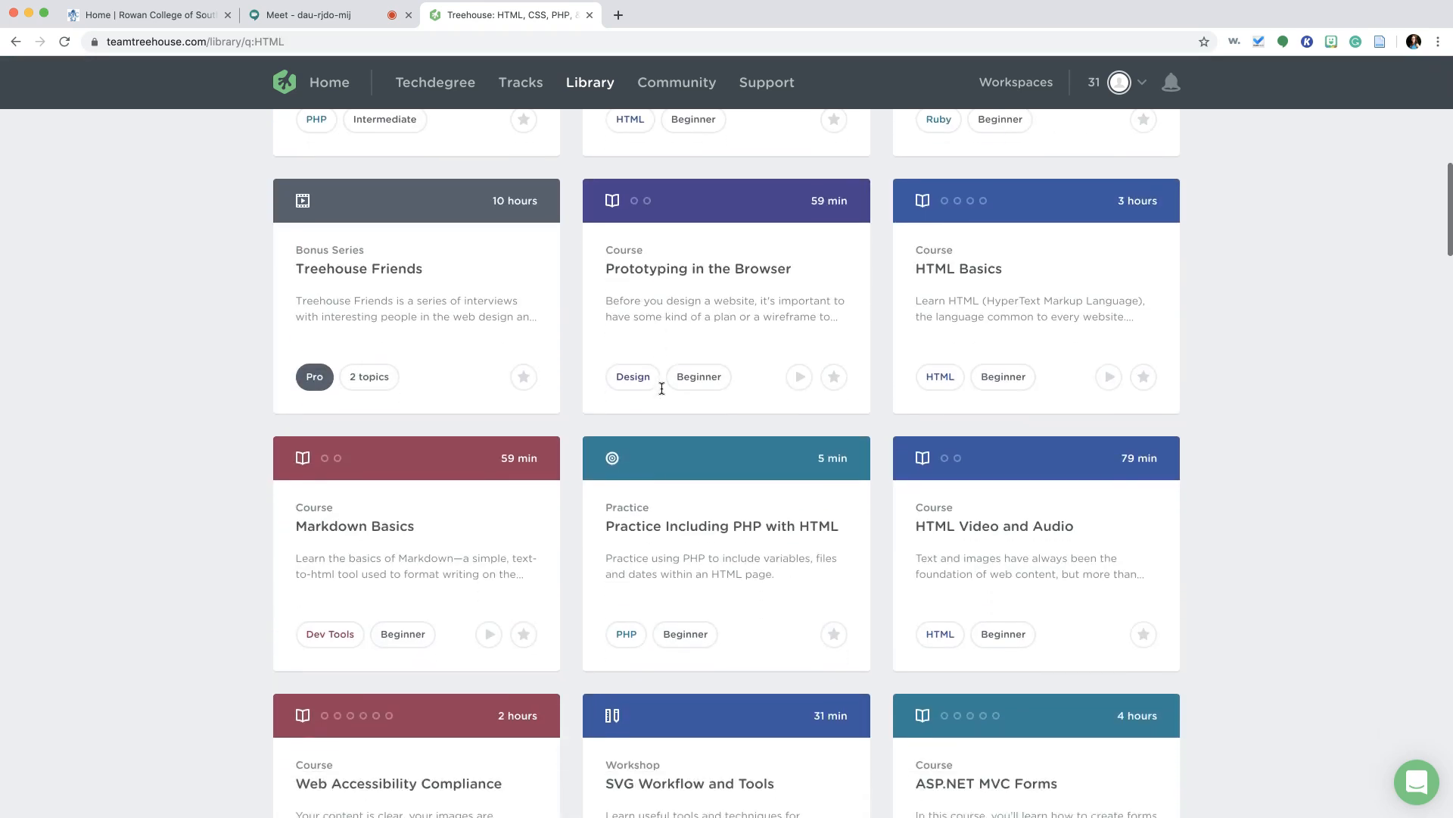
{"action": "scroll", "coordinate": [661, 388], "scroll_direction": "down", "scroll_amount": 5}
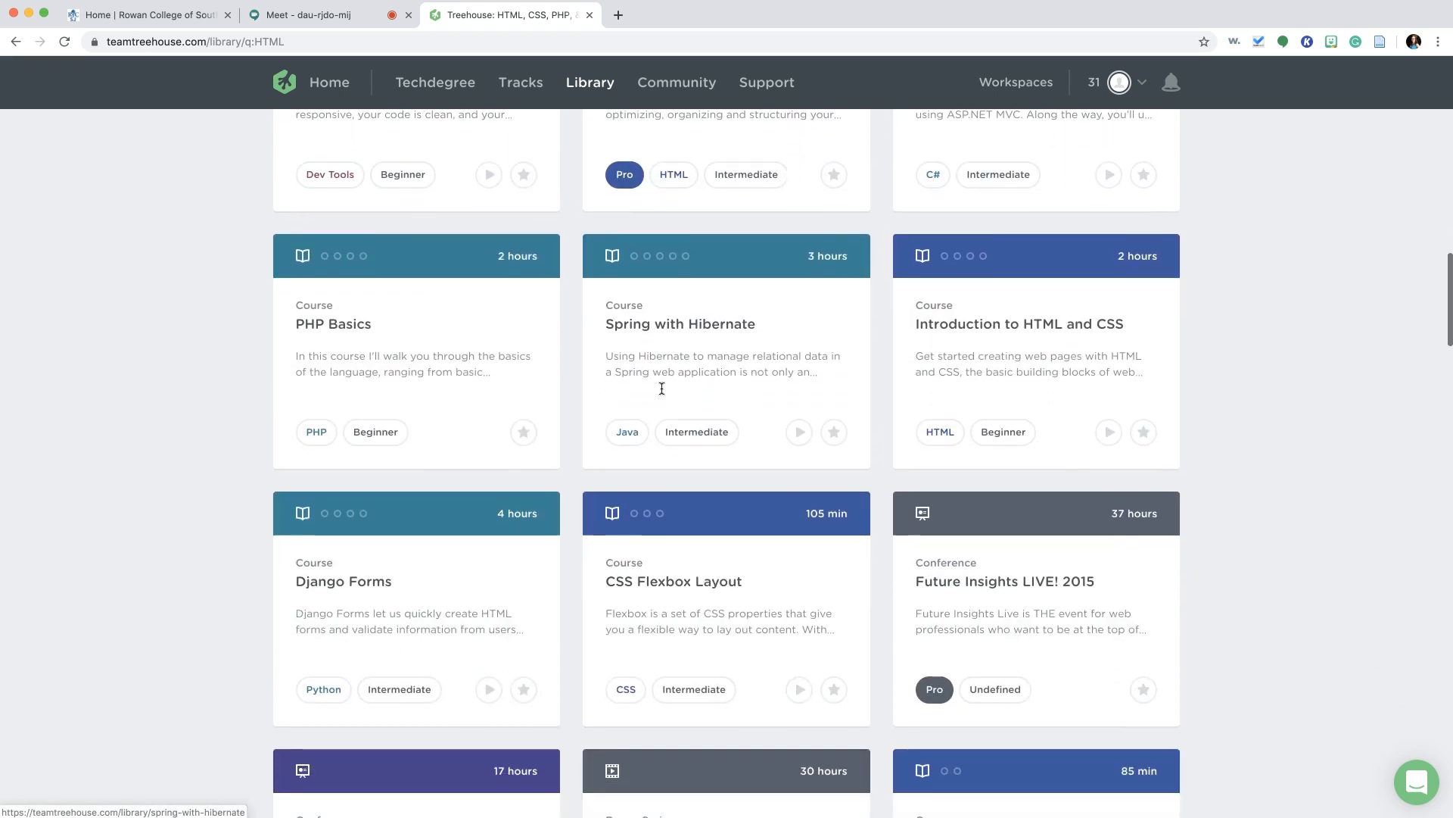
{"action": "left_click", "coordinate": [1328, 329]}
{"action": "left_click", "coordinate": [1067, 335]}
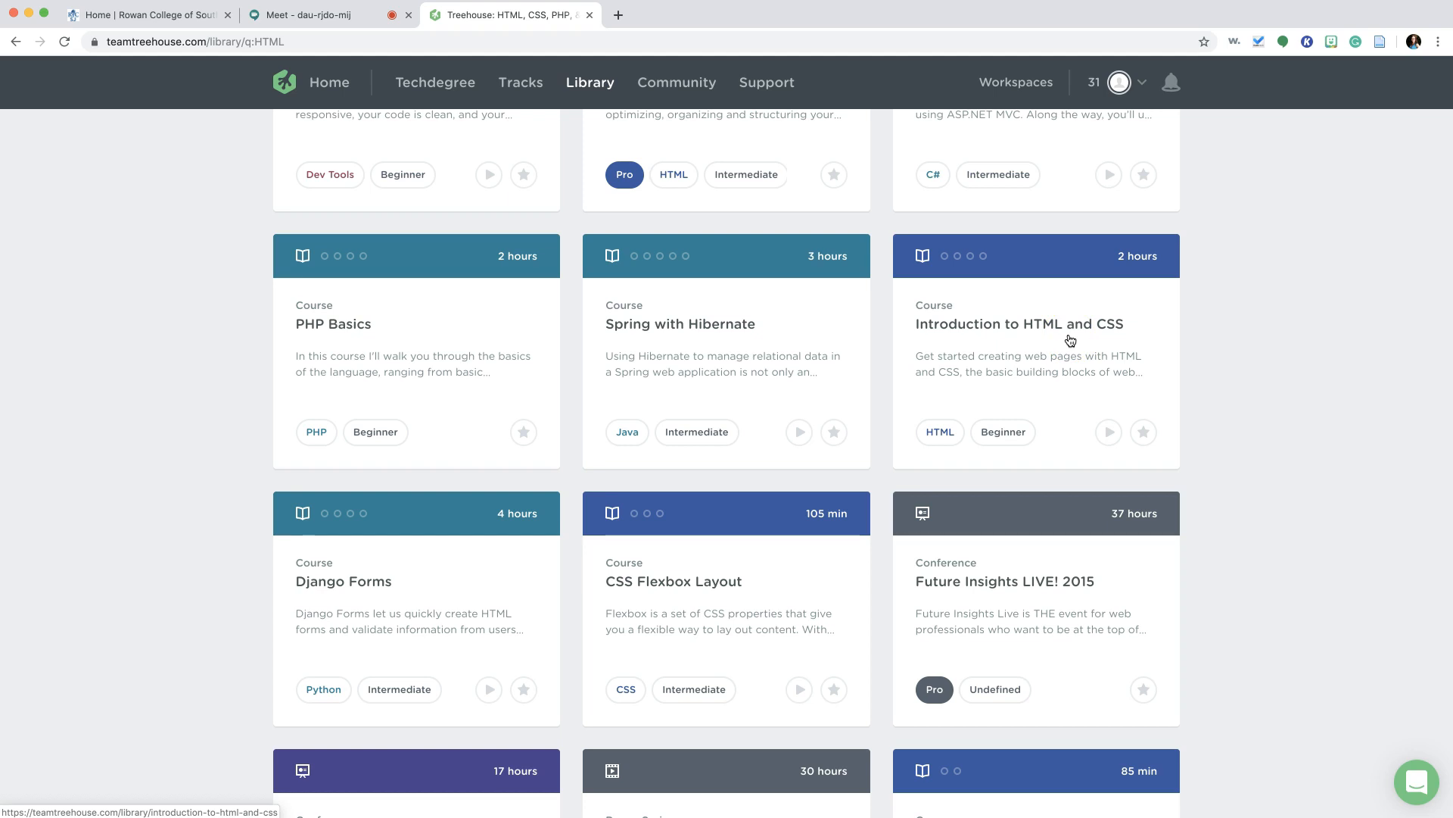
{"action": "left_click", "coordinate": [1070, 339]}
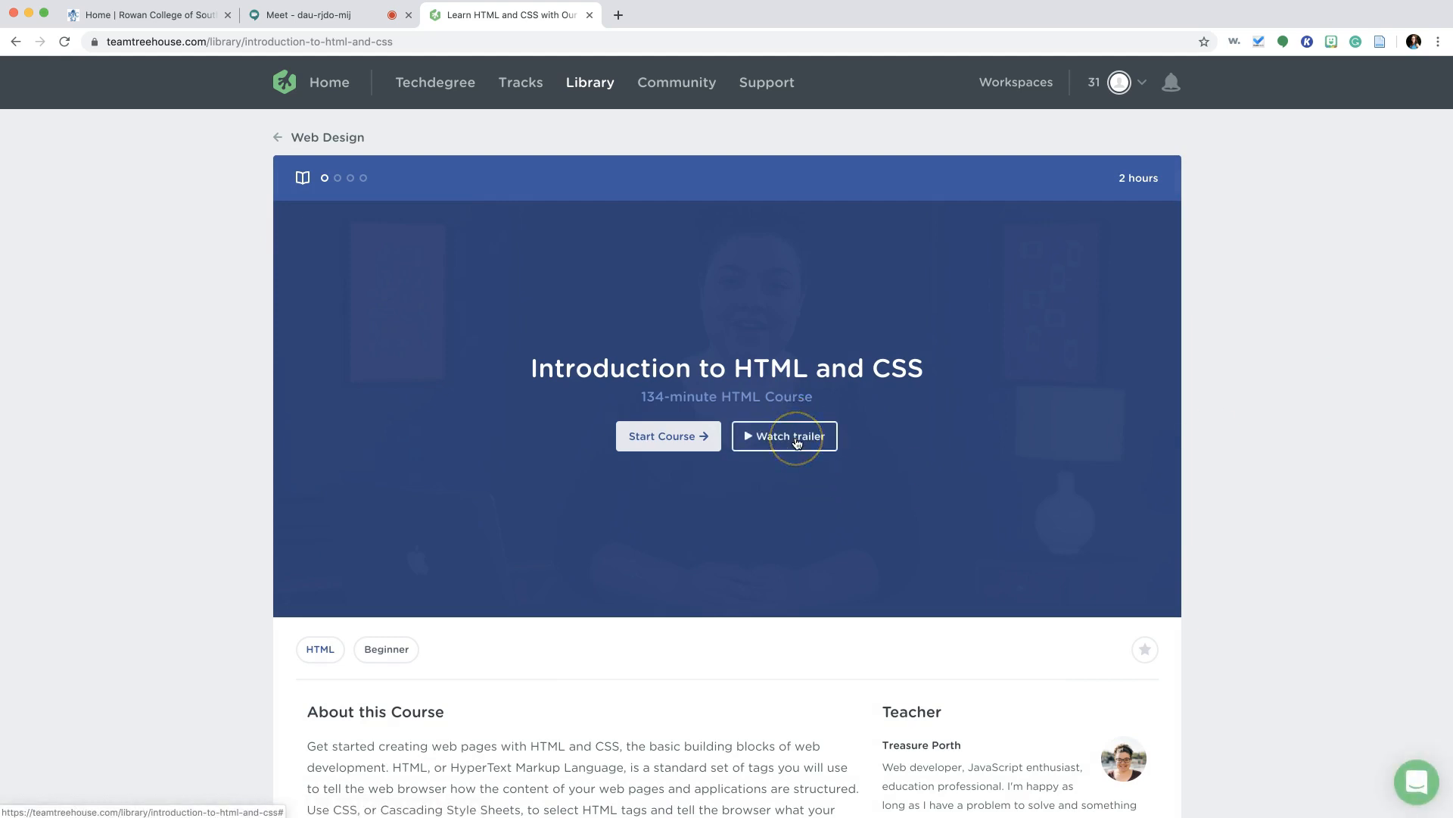
- Start the course, play the Welcome to HTML and CSS video from the beginning and pause it
{"action": "left_click", "coordinate": [666, 440]}
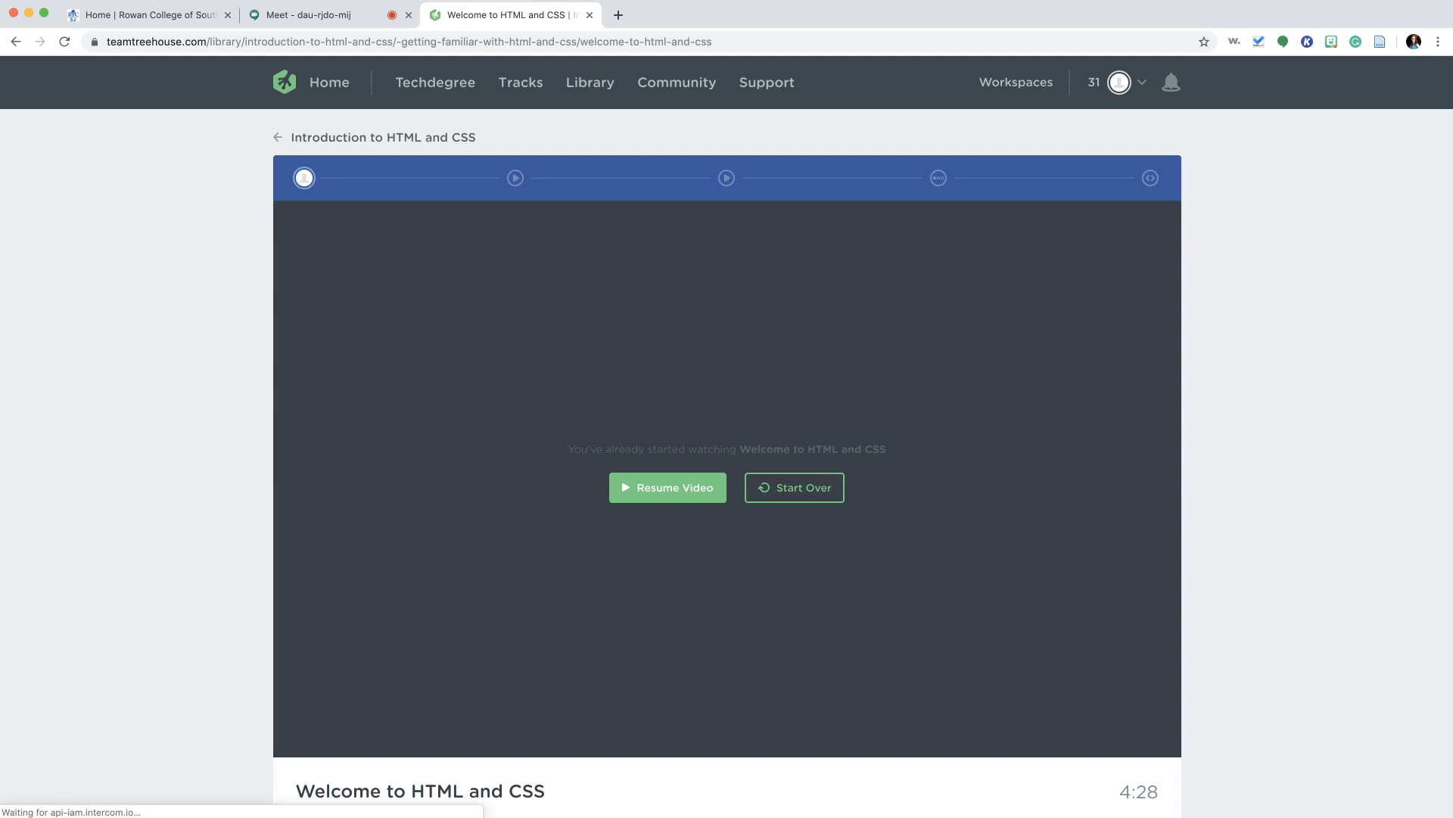
{"action": "left_click", "coordinate": [795, 492]}
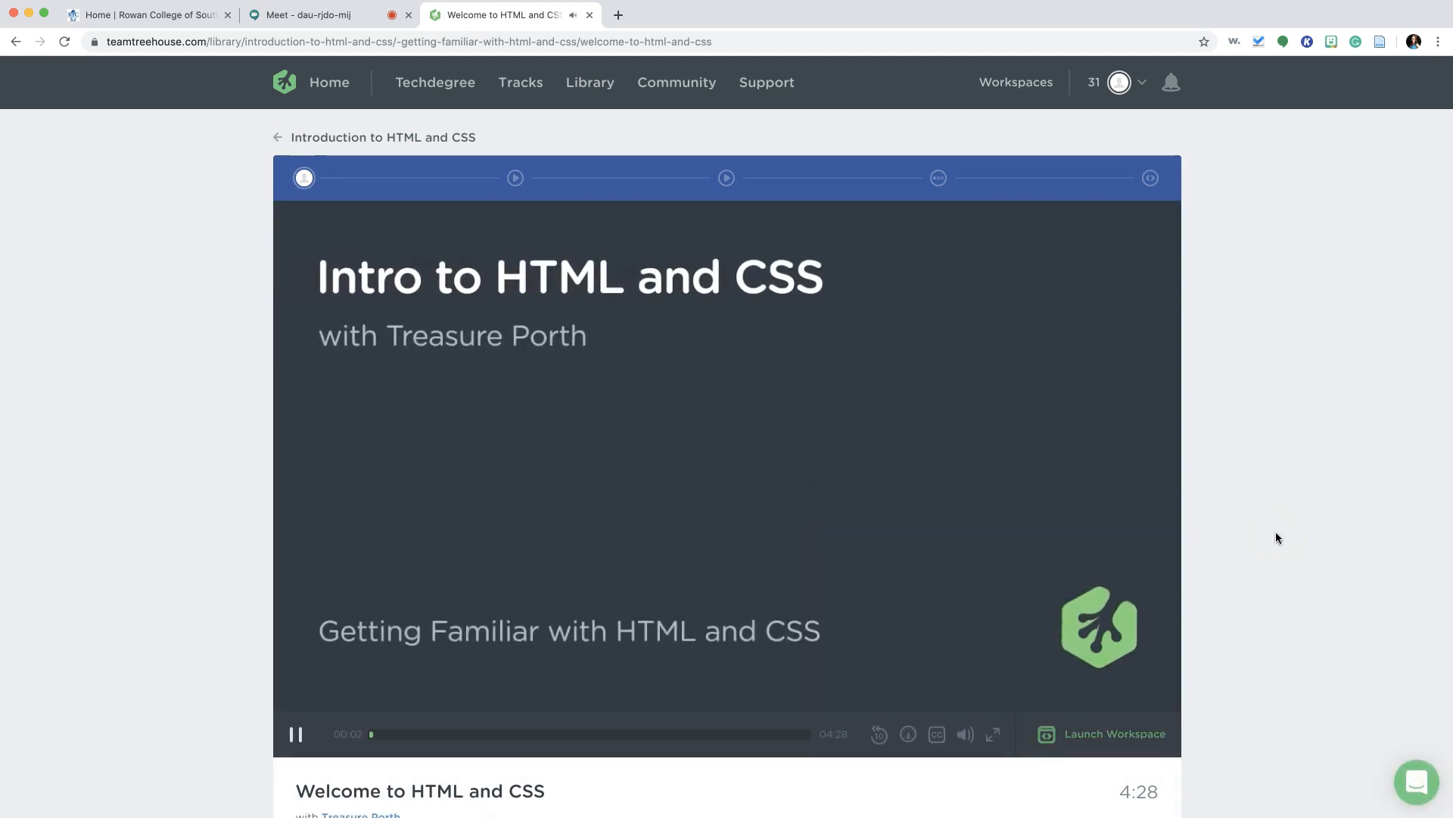
{"action": "scroll", "coordinate": [1276, 534], "scroll_direction": "down", "scroll_amount": 4}
{"action": "scroll", "coordinate": [1276, 538], "scroll_direction": "down", "scroll_amount": 1}
{"action": "left_click", "coordinate": [298, 395]}
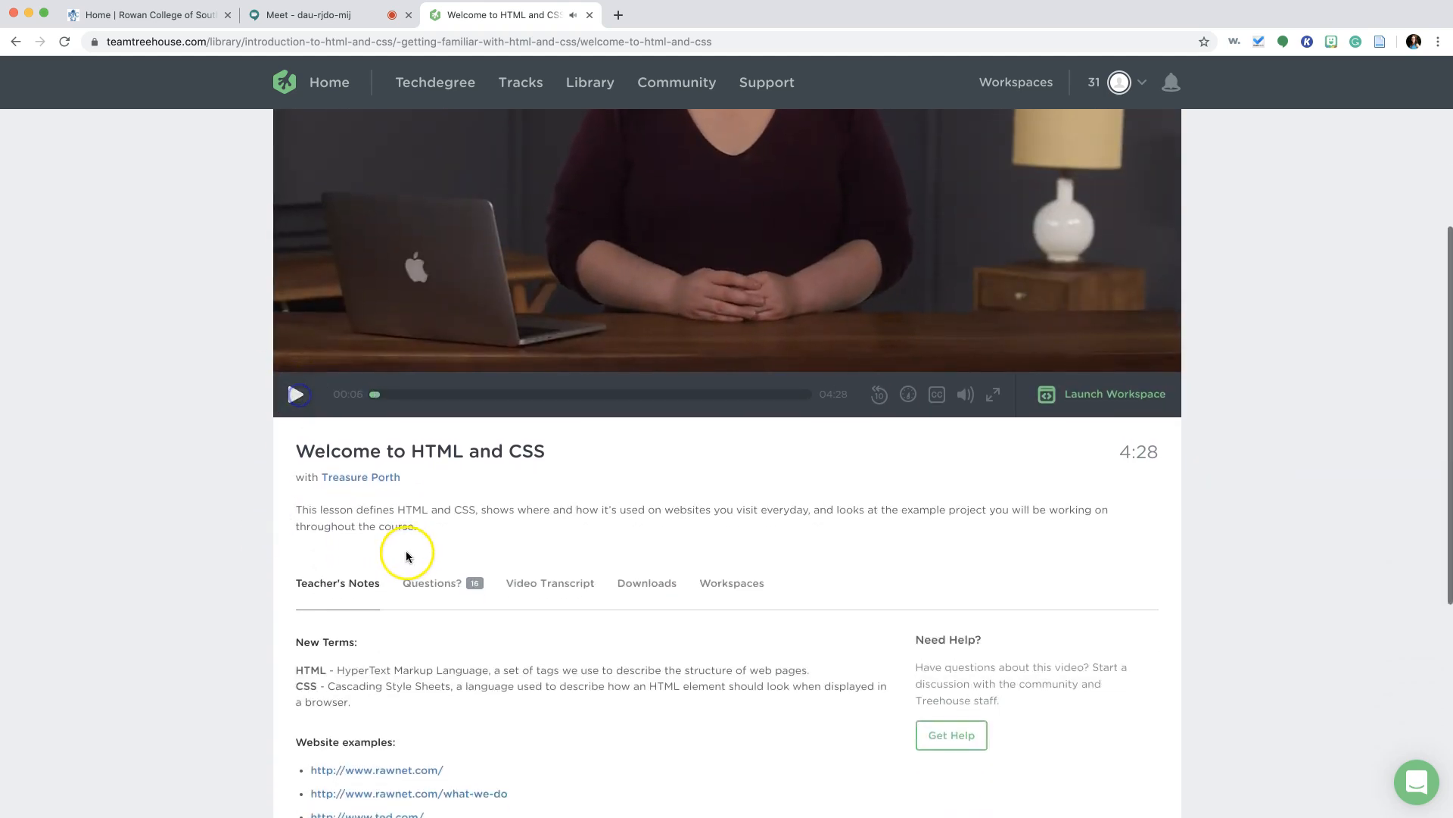
- Review the video's Questions, Teacher's Notes and Workspaces sections
{"action": "left_click", "coordinate": [431, 585]}
{"action": "scroll", "coordinate": [575, 575], "scroll_direction": "down", "scroll_amount": 3}
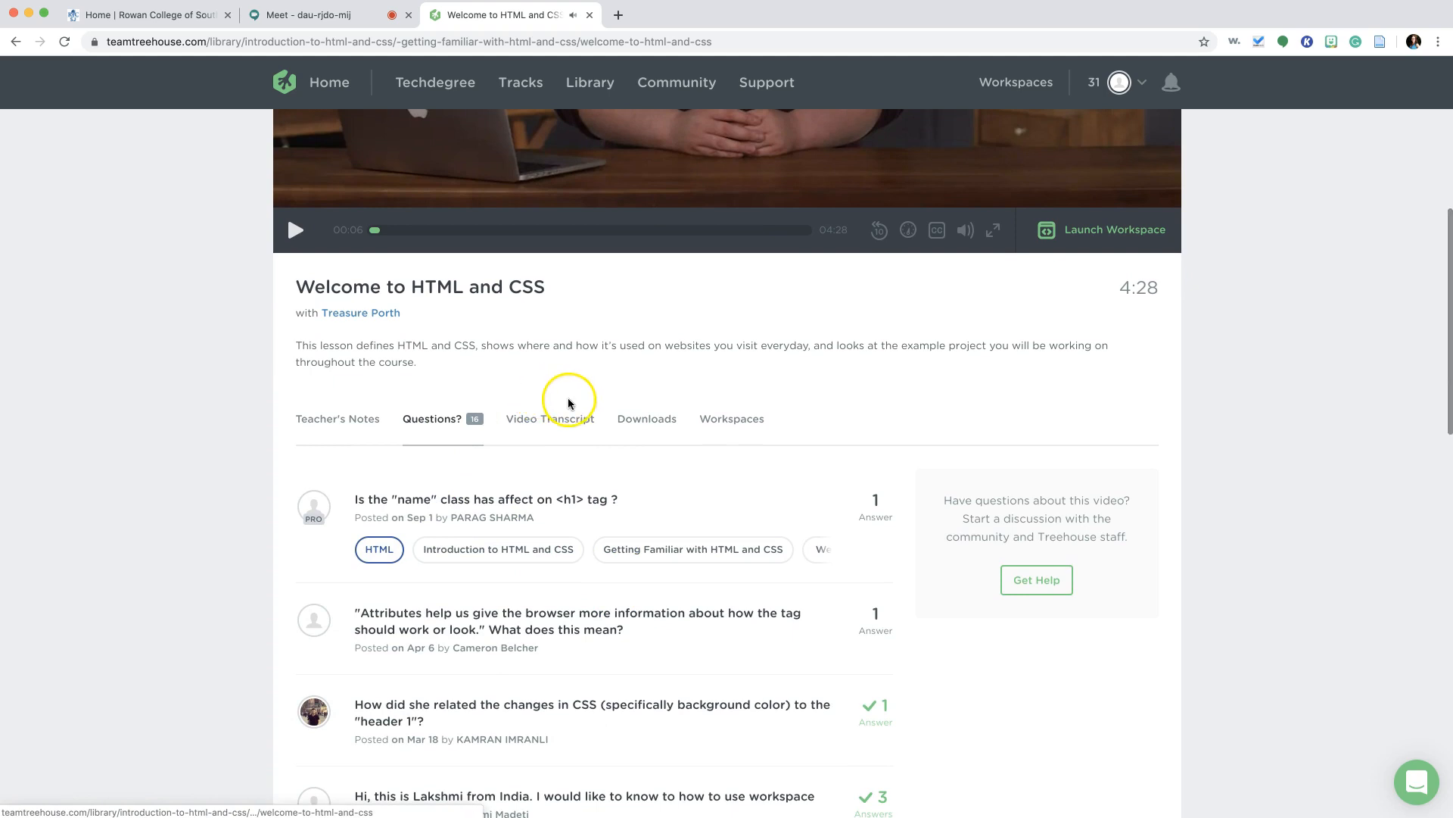
{"action": "left_click", "coordinate": [357, 416]}
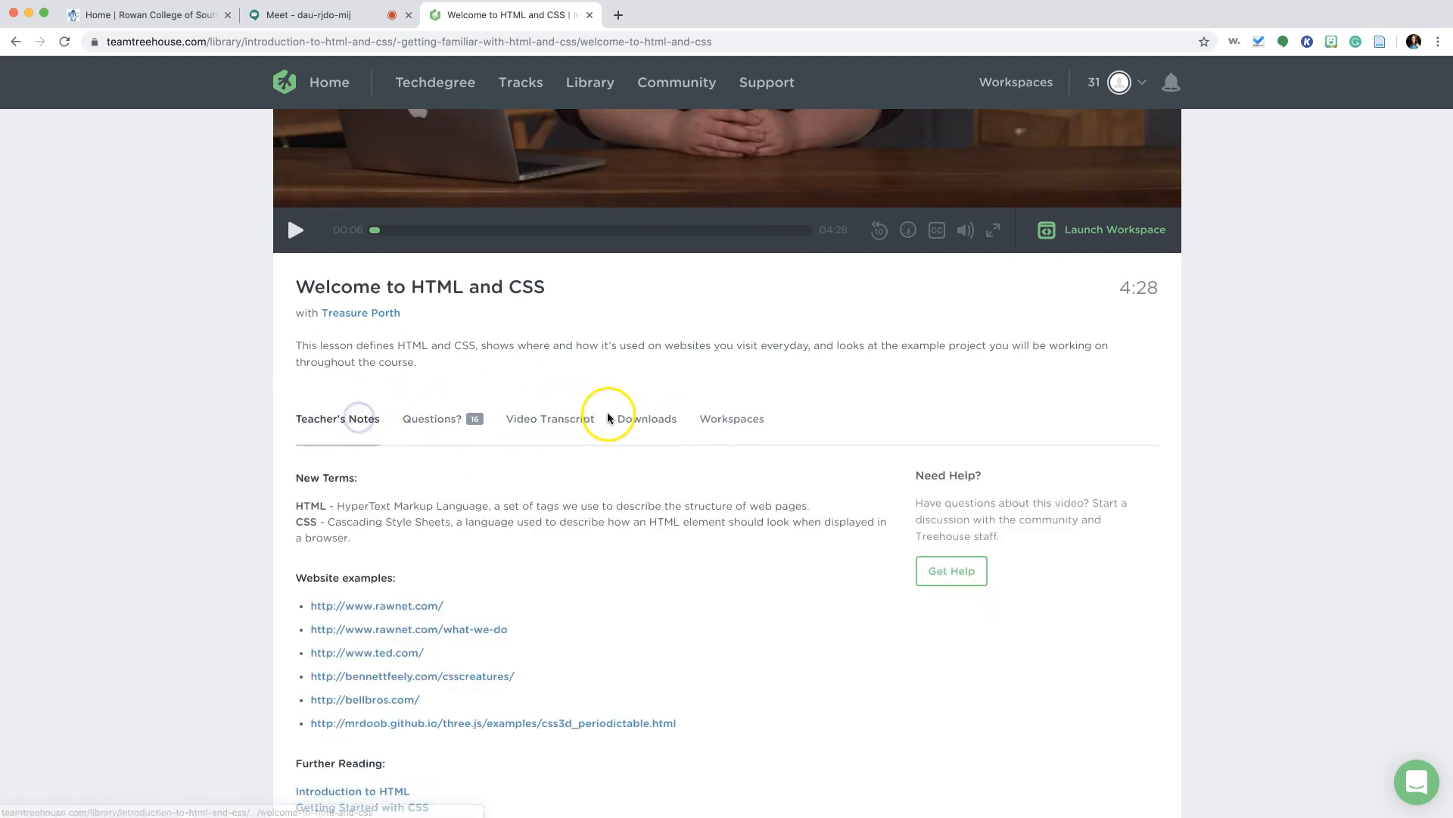
{"action": "left_click", "coordinate": [757, 418]}
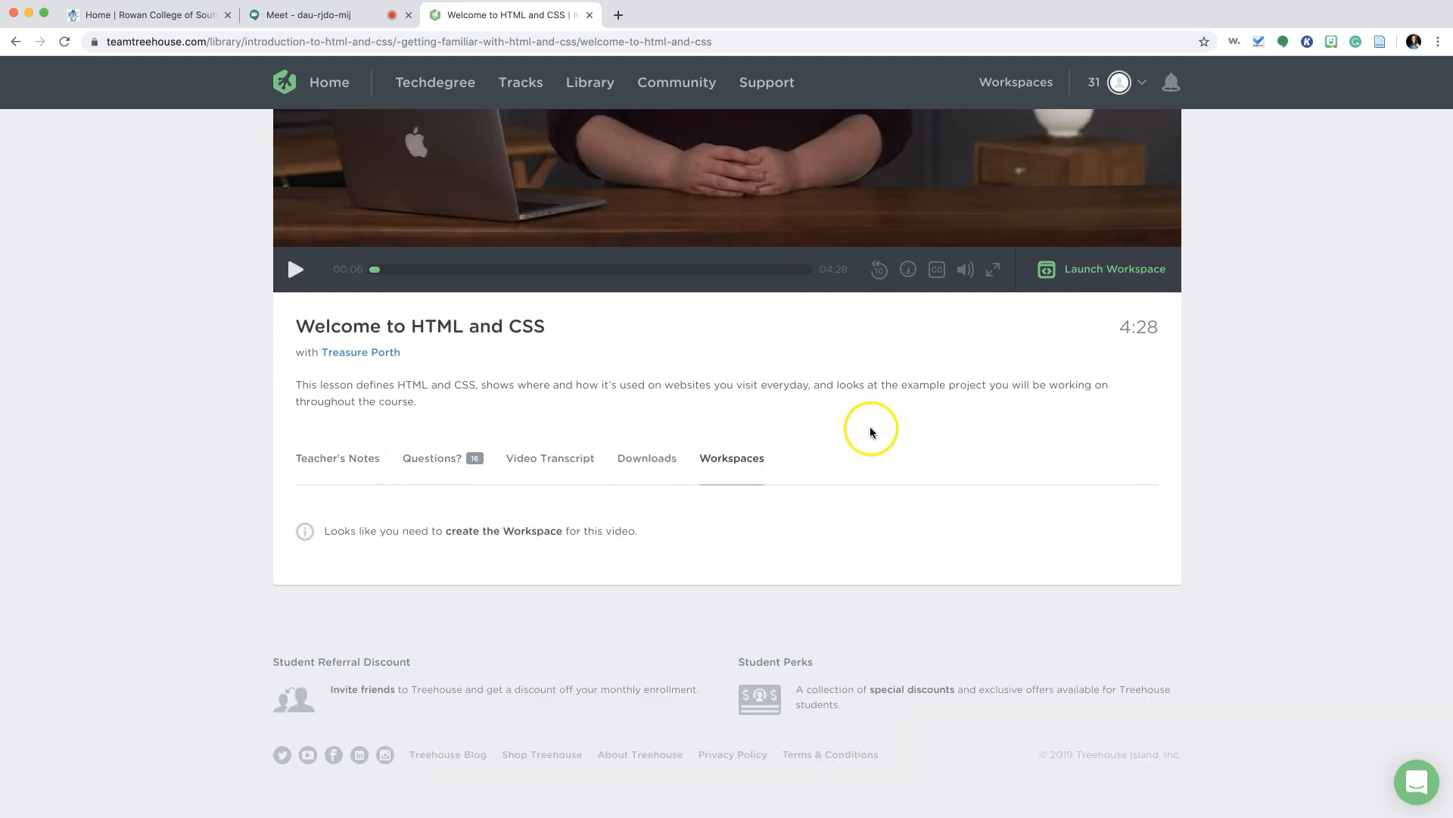
{"action": "scroll", "coordinate": [984, 394], "scroll_direction": "up", "scroll_amount": 3}
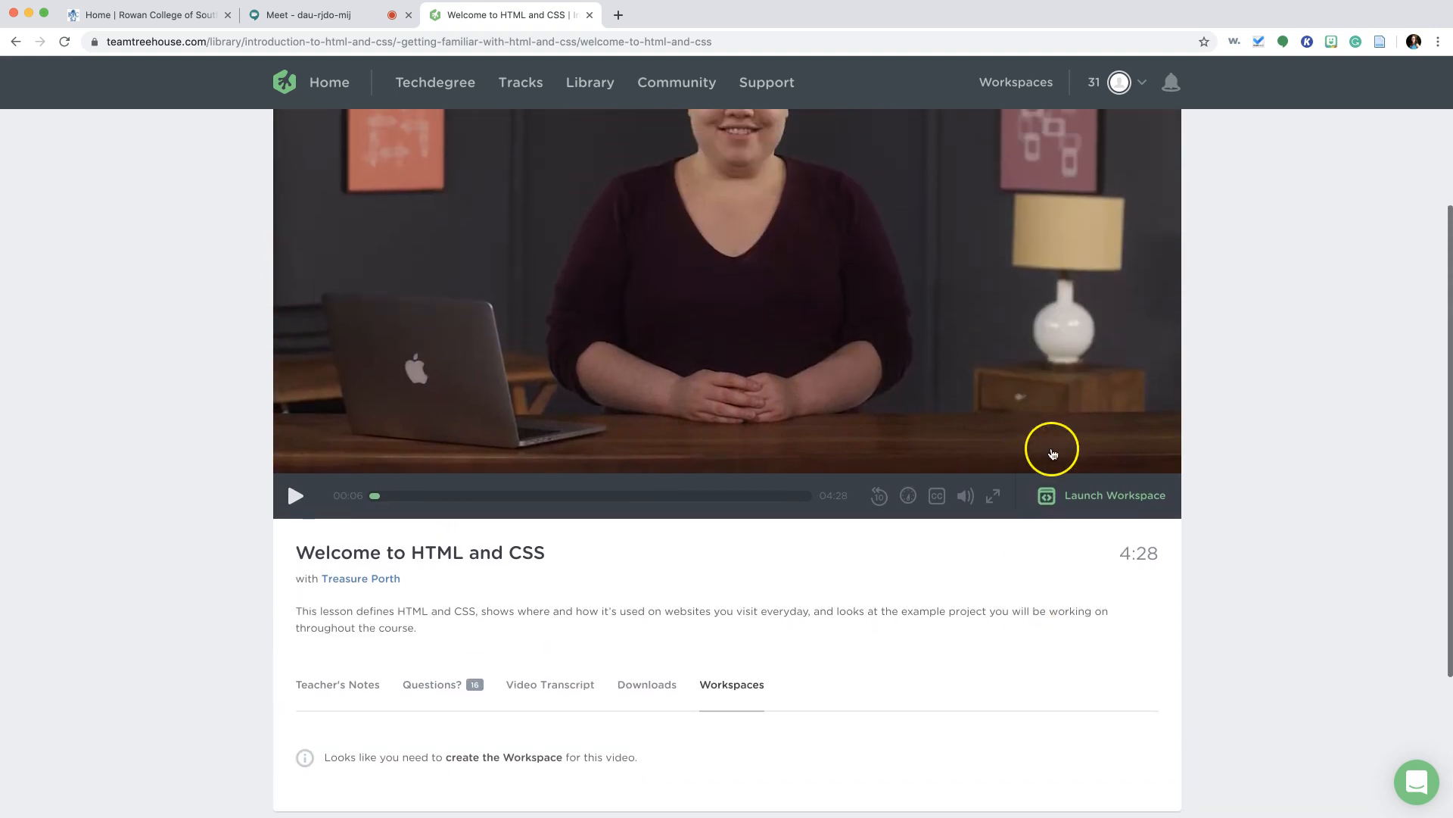
- Launch a new workspace for the Welcome to HTML and CSS video and minimize the workspace window once it has loaded
{"action": "left_click", "coordinate": [1087, 496]}
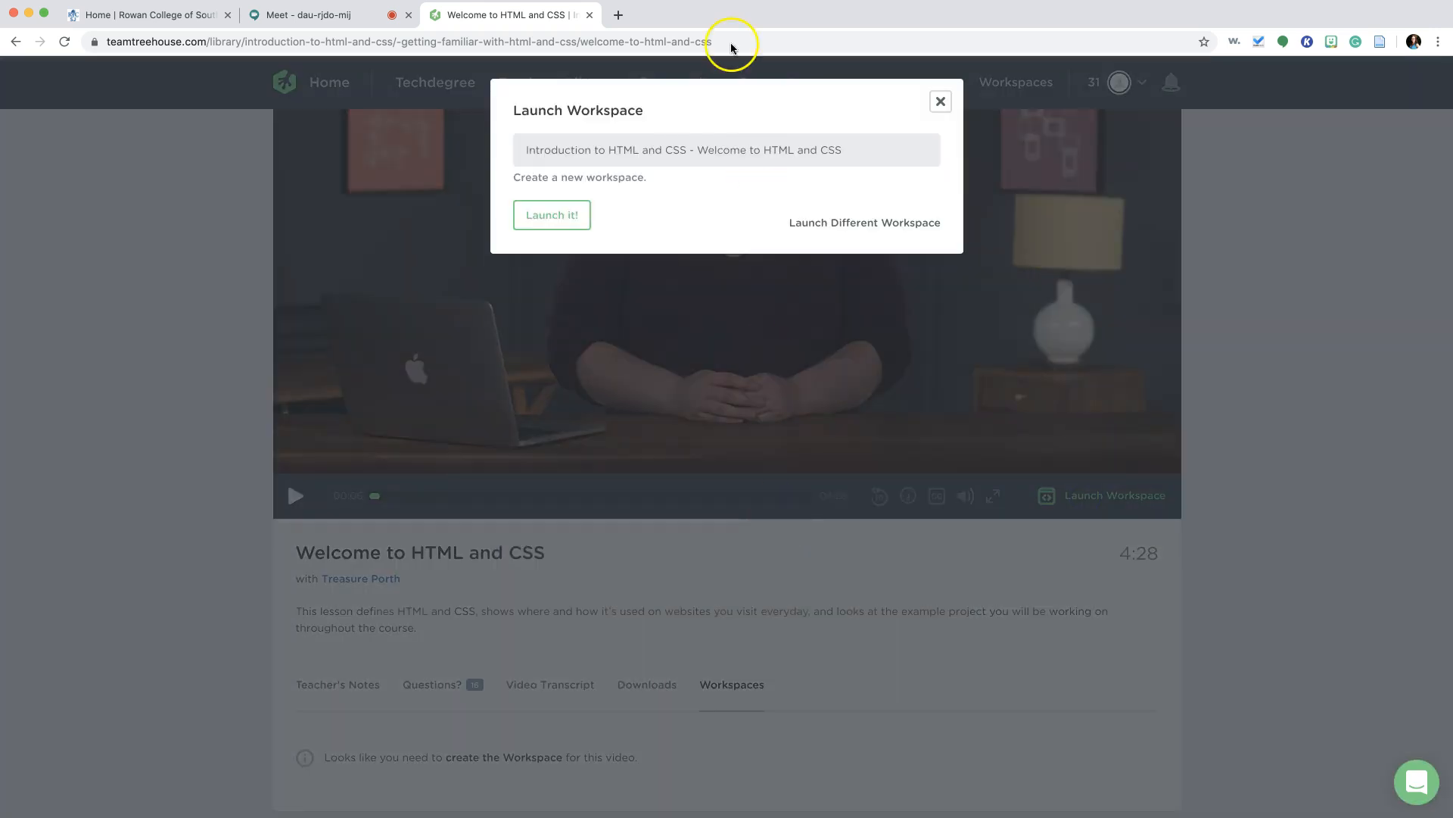
{"action": "key", "text": "Return"}
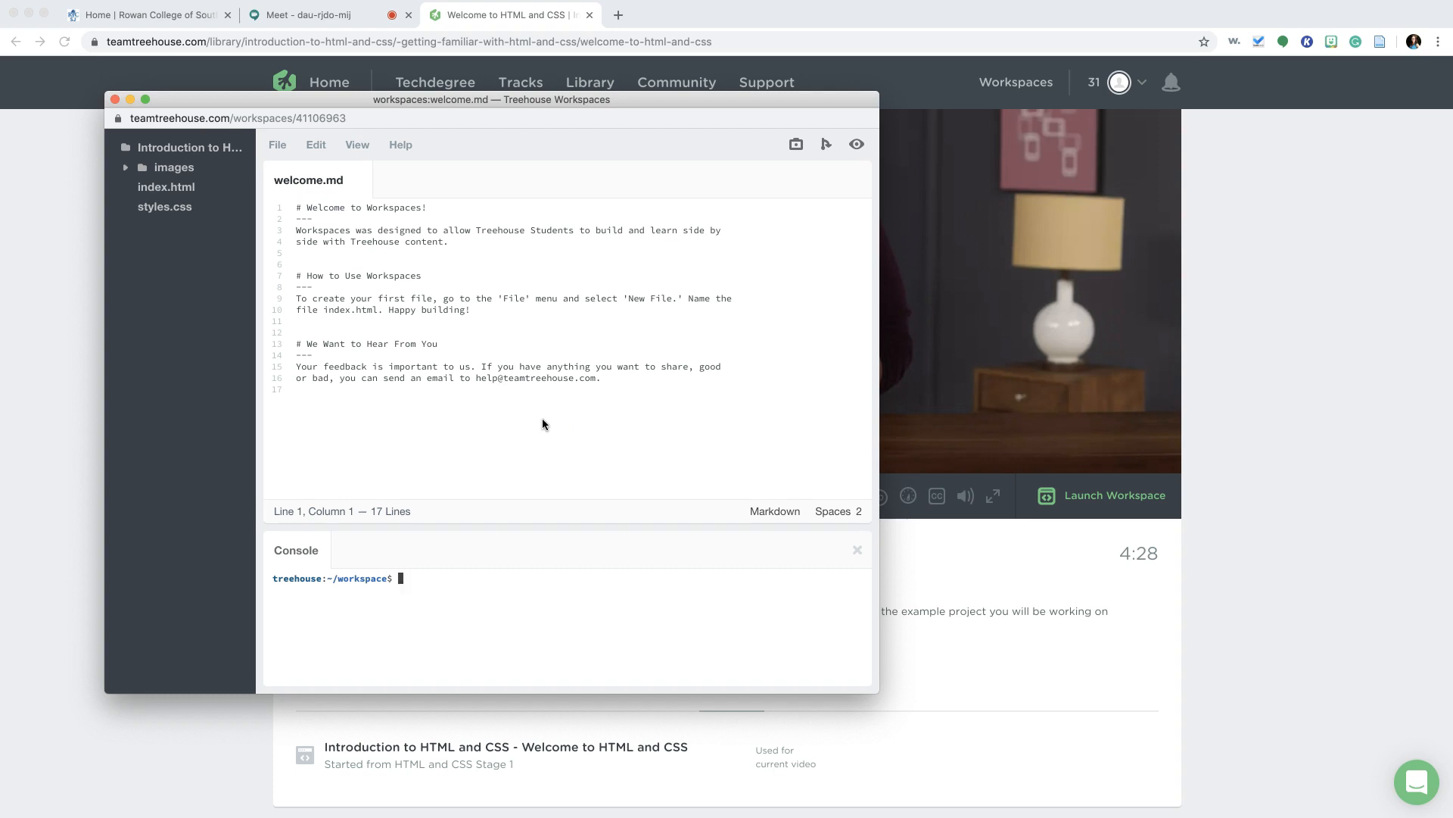
{"action": "left_click", "coordinate": [129, 99]}
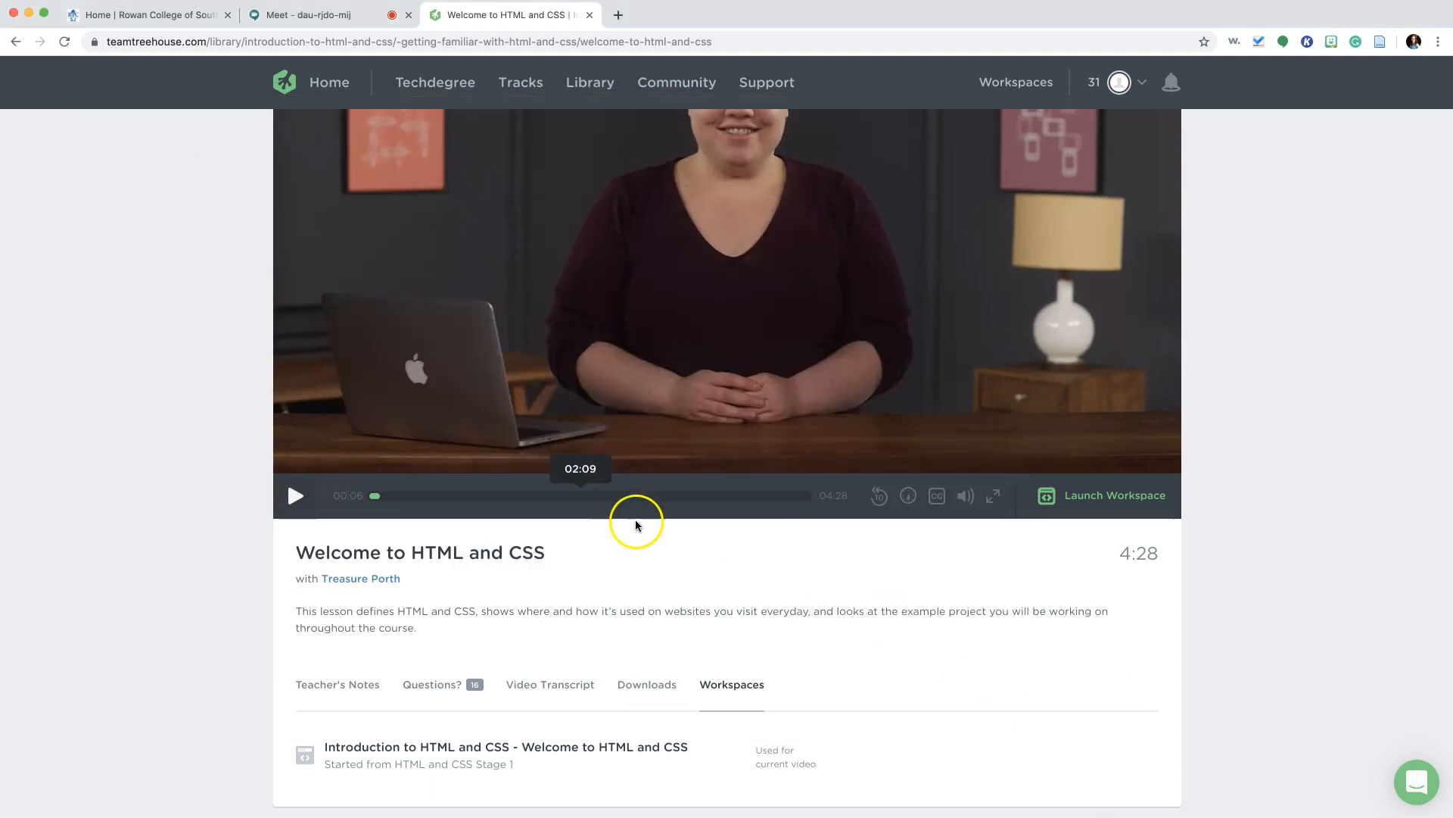
- Look over the Welcome to HTML and CSS video page and open the quiz Review: Getting Familiar with HTML and CSS
{"action": "scroll", "coordinate": [638, 527], "scroll_direction": "down", "scroll_amount": 3}
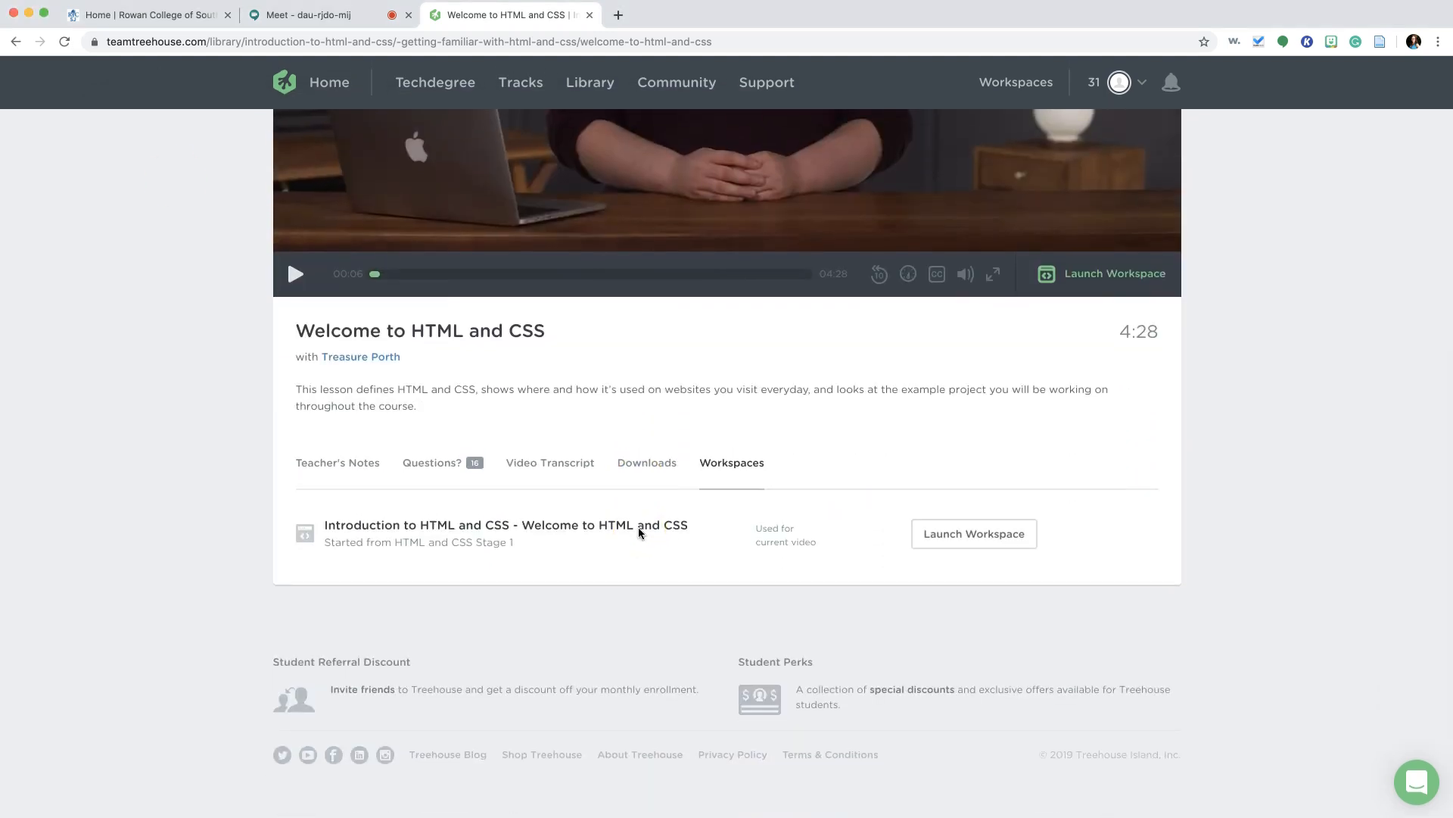
{"action": "scroll", "coordinate": [639, 532], "scroll_direction": "up", "scroll_amount": 6}
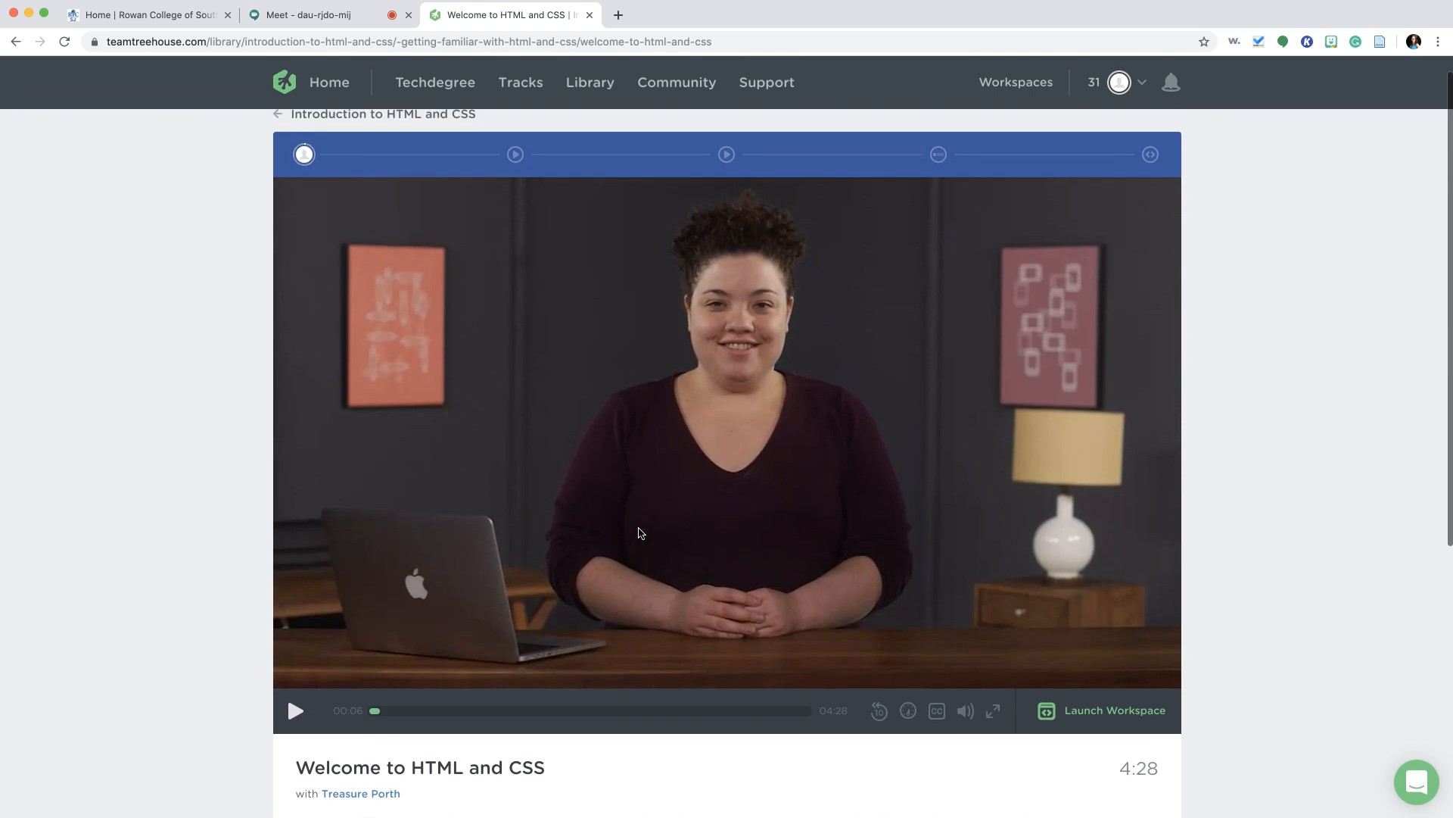
{"action": "scroll", "coordinate": [639, 530], "scroll_direction": "up", "scroll_amount": 1}
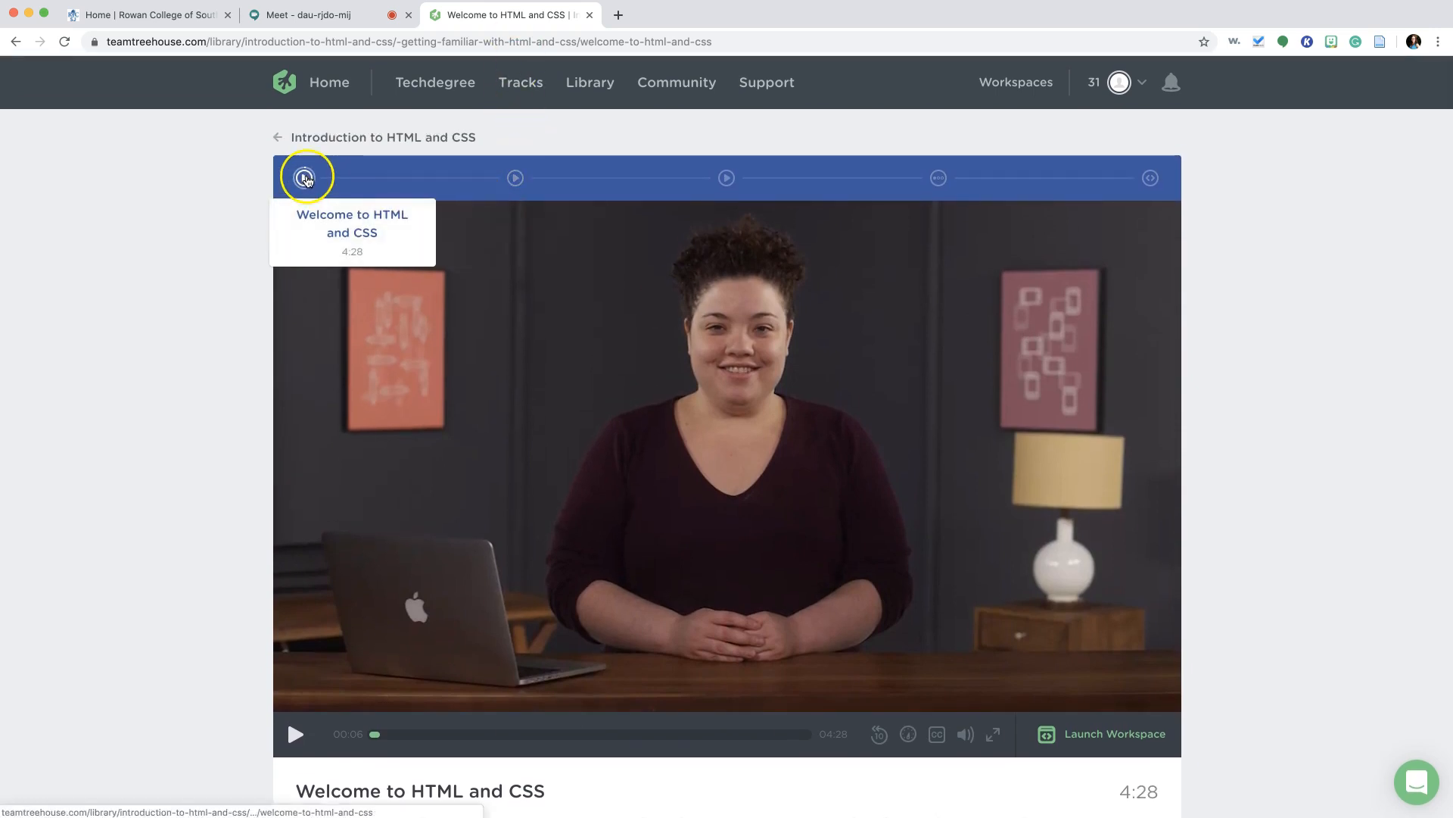
{"action": "left_click", "coordinate": [938, 178]}
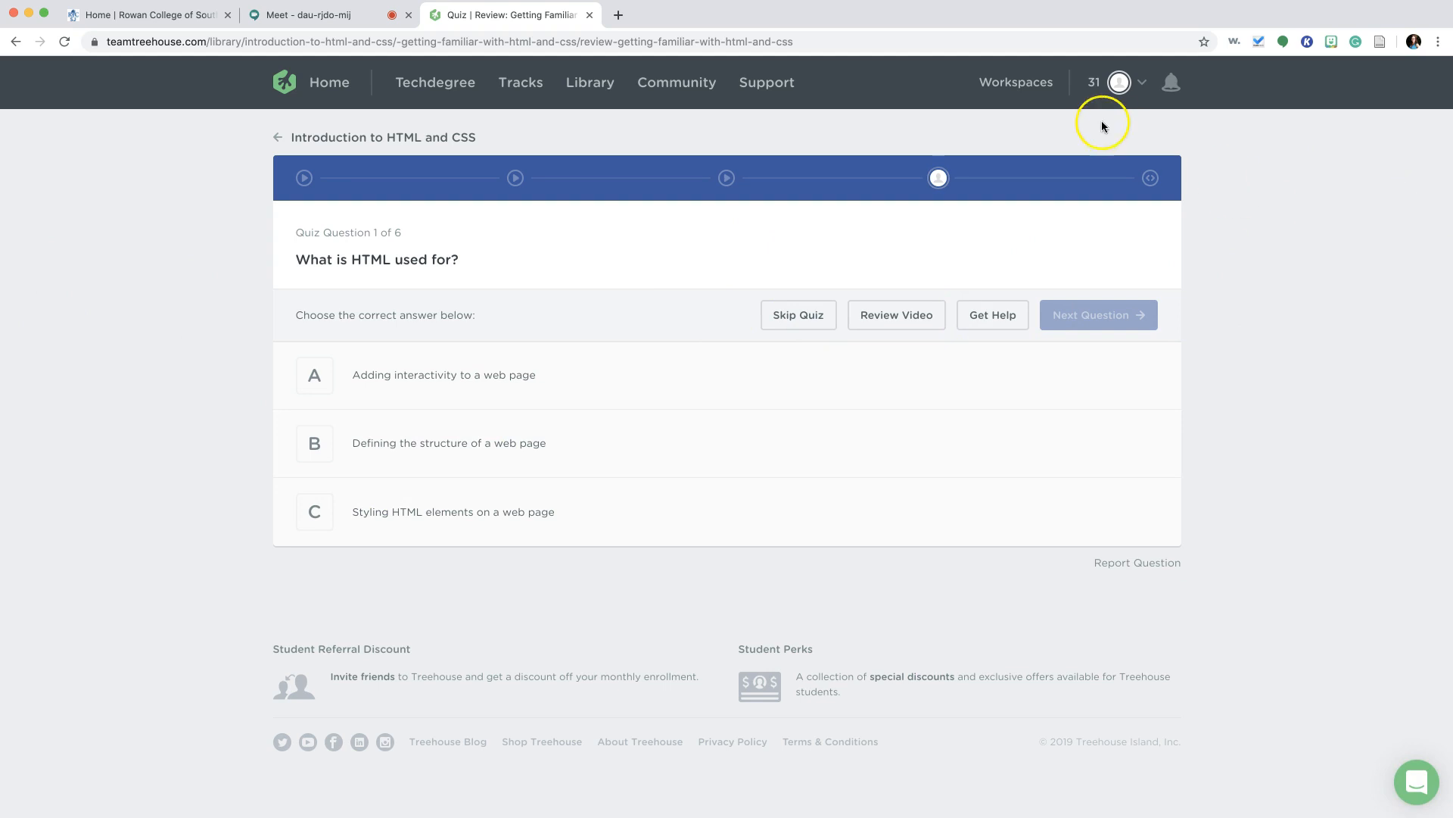
- Open the code challenge Test: Changing the Look of a Web Page and view its task, starting code and preview
{"action": "left_click", "coordinate": [1150, 178]}
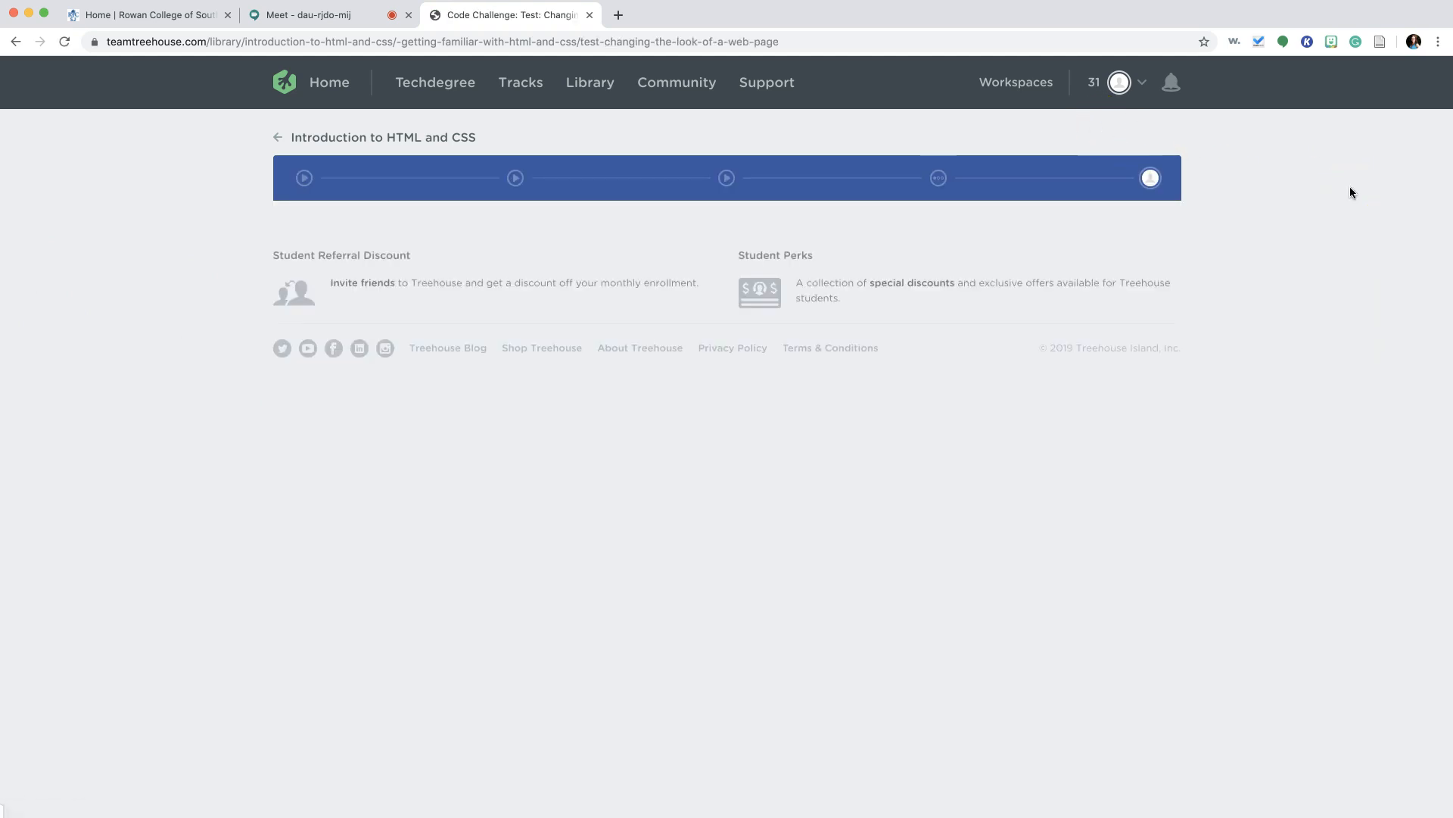
{"action": "scroll", "coordinate": [1351, 193], "scroll_direction": "down", "scroll_amount": 3}
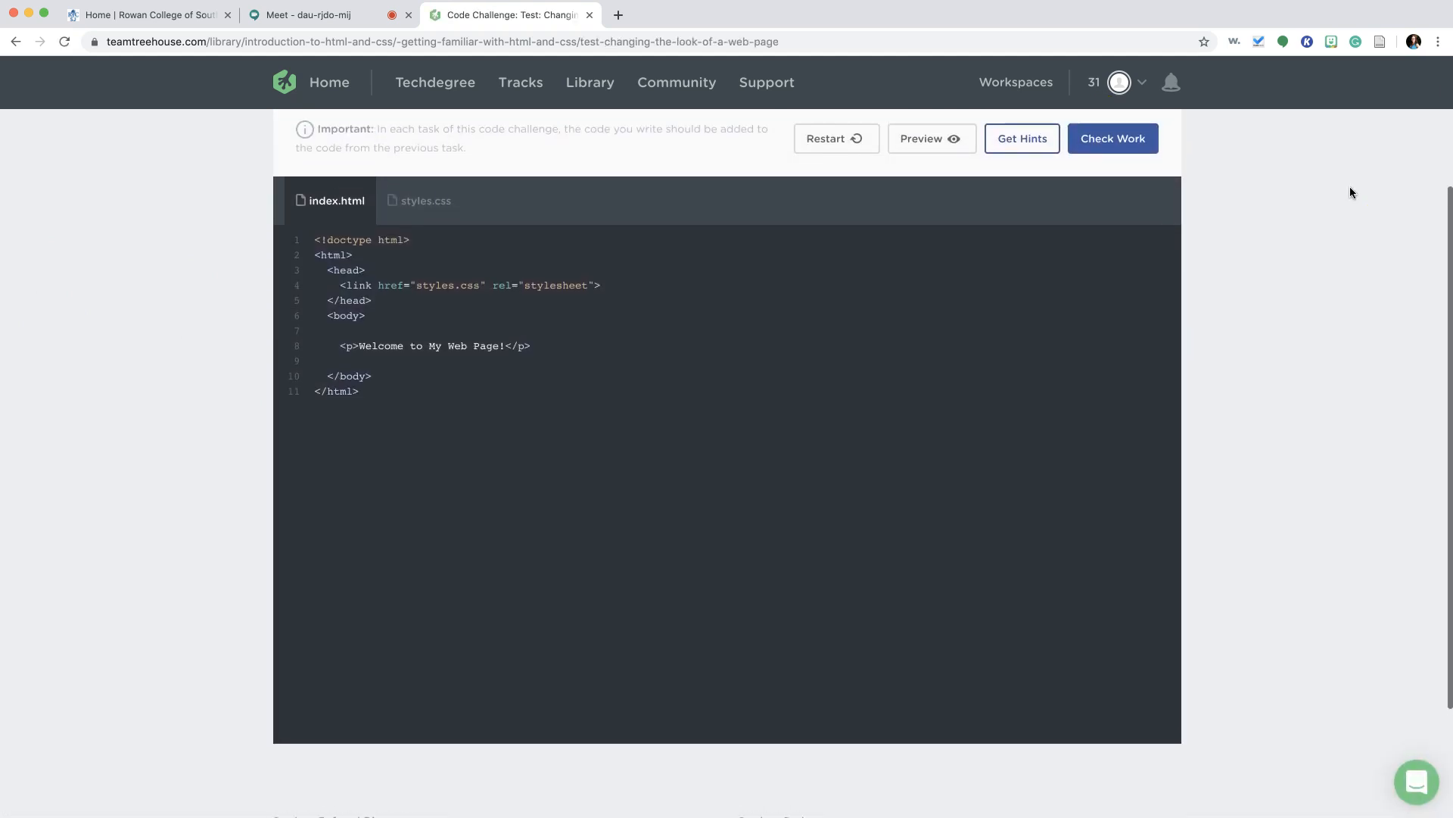
{"action": "scroll", "coordinate": [1350, 188], "scroll_direction": "up", "scroll_amount": 3}
{"action": "left_click", "coordinate": [1270, 425]}
{"action": "scroll", "coordinate": [1270, 425], "scroll_direction": "down", "scroll_amount": 2}
{"action": "scroll", "coordinate": [1270, 430], "scroll_direction": "up", "scroll_amount": 3}
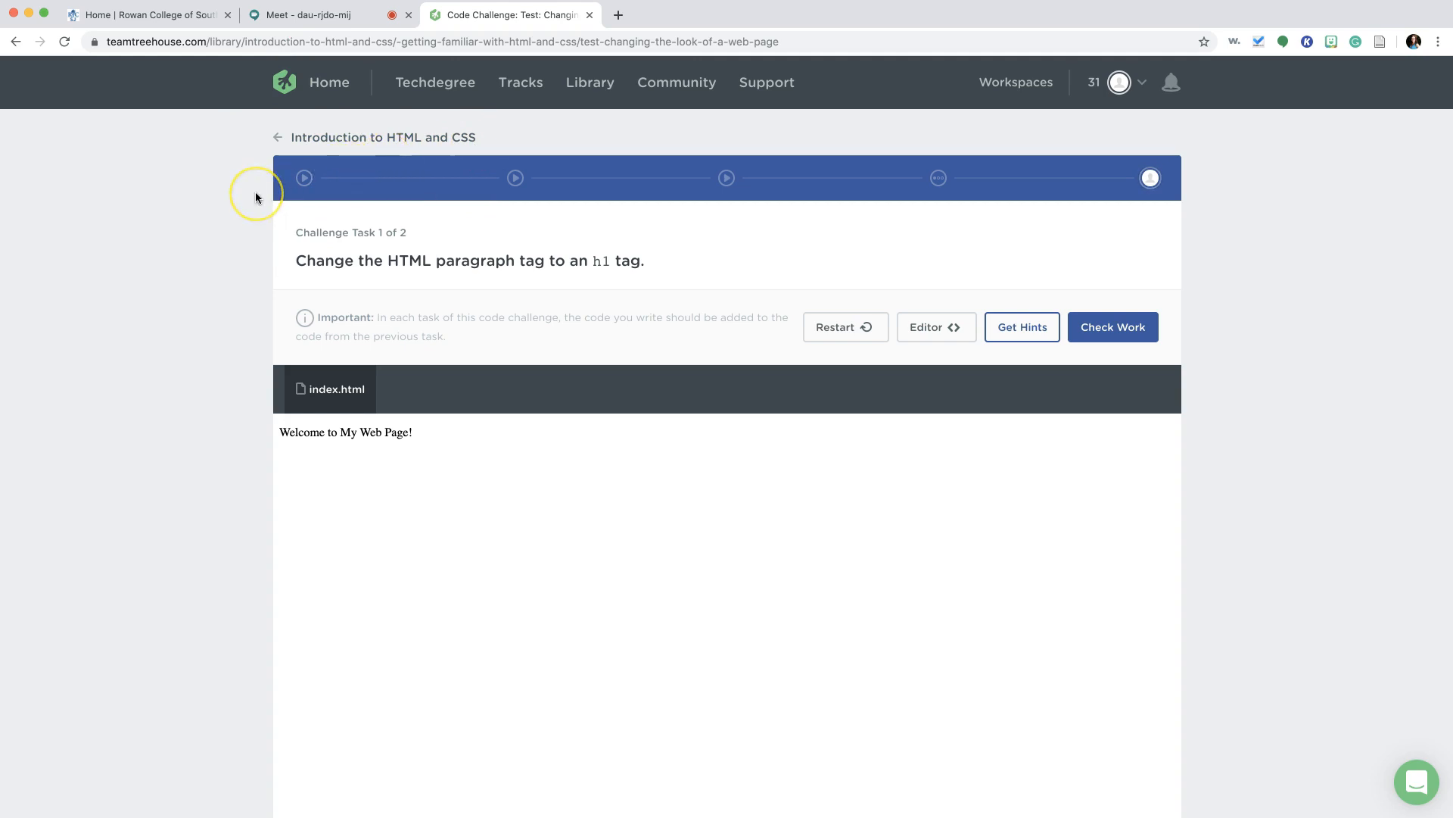
{"action": "left_click", "coordinate": [312, 180]}
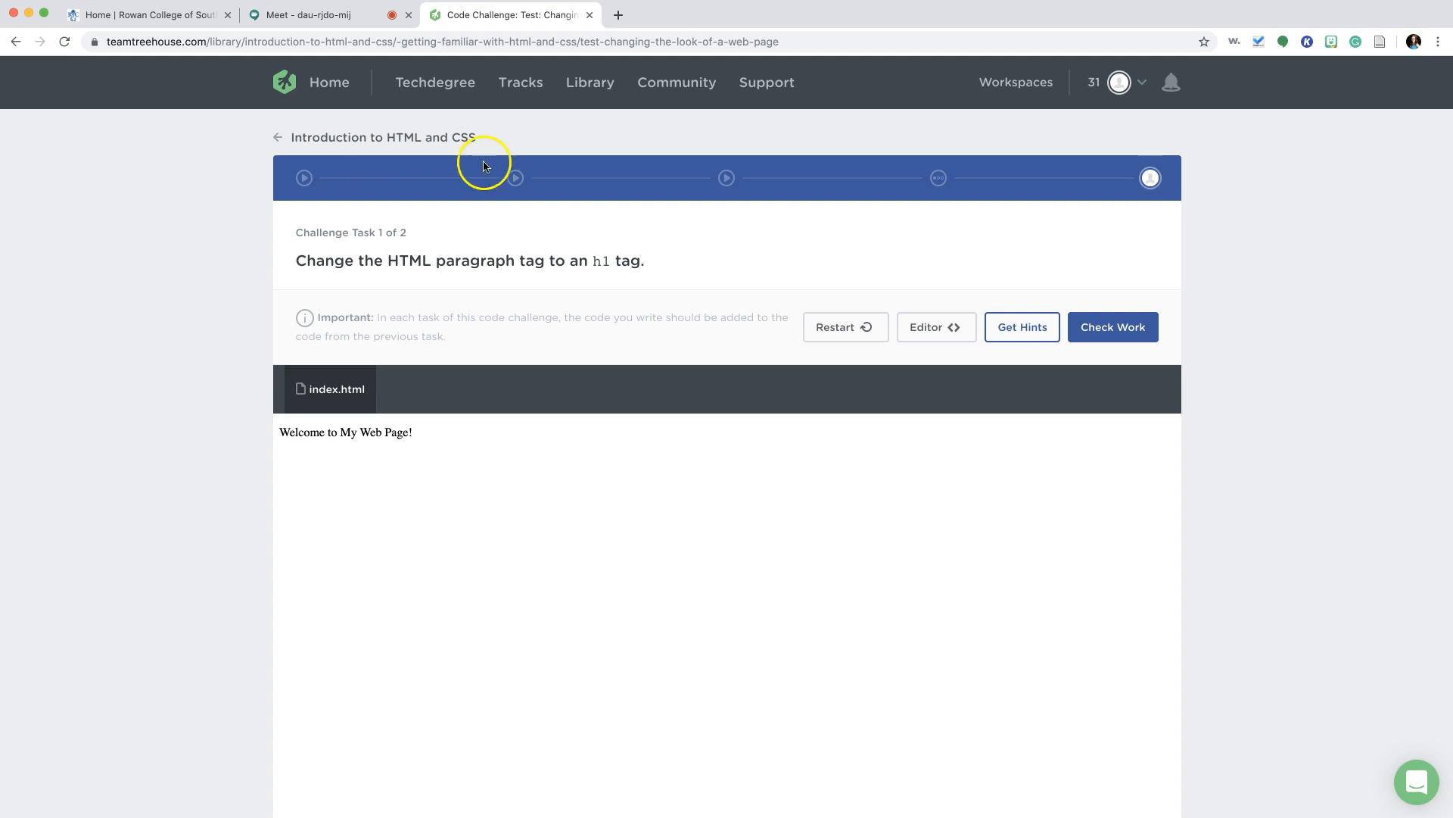
- Return to the Introduction to HTML and CSS course page and expand the steps of Getting Familiar with HTML and CSS
{"action": "left_click", "coordinate": [423, 137]}
{"action": "scroll", "coordinate": [1438, 358], "scroll_direction": "down", "scroll_amount": 12}
{"action": "scroll", "coordinate": [1438, 359], "scroll_direction": "down", "scroll_amount": 9}
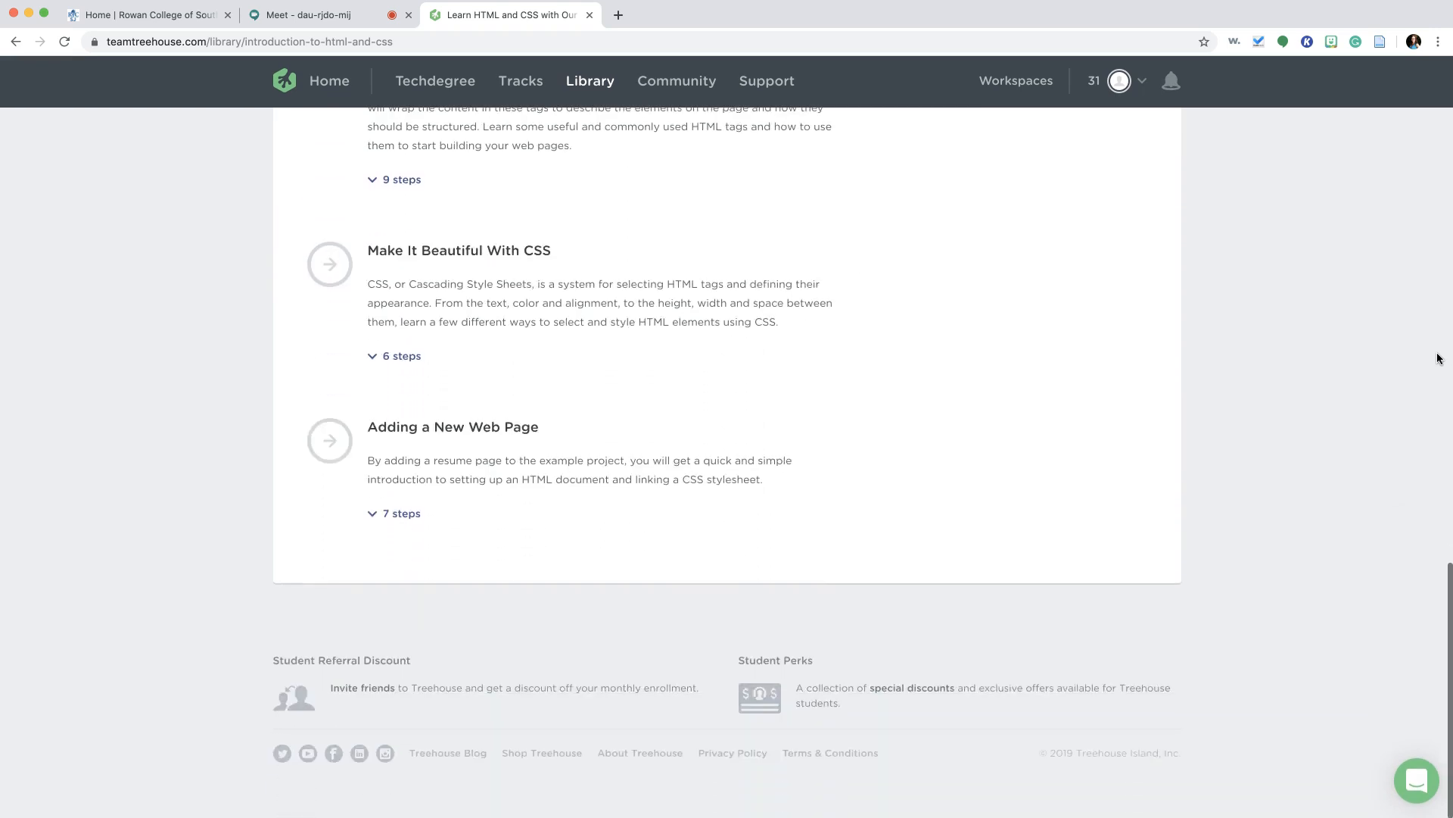
{"action": "scroll", "coordinate": [1438, 359], "scroll_direction": "up", "scroll_amount": 11}
{"action": "left_click", "coordinate": [369, 465]}
- Review the videos, quiz and test in the expanded stage, and the remaining stages of the course
{"action": "scroll", "coordinate": [374, 446], "scroll_direction": "down", "scroll_amount": 2}
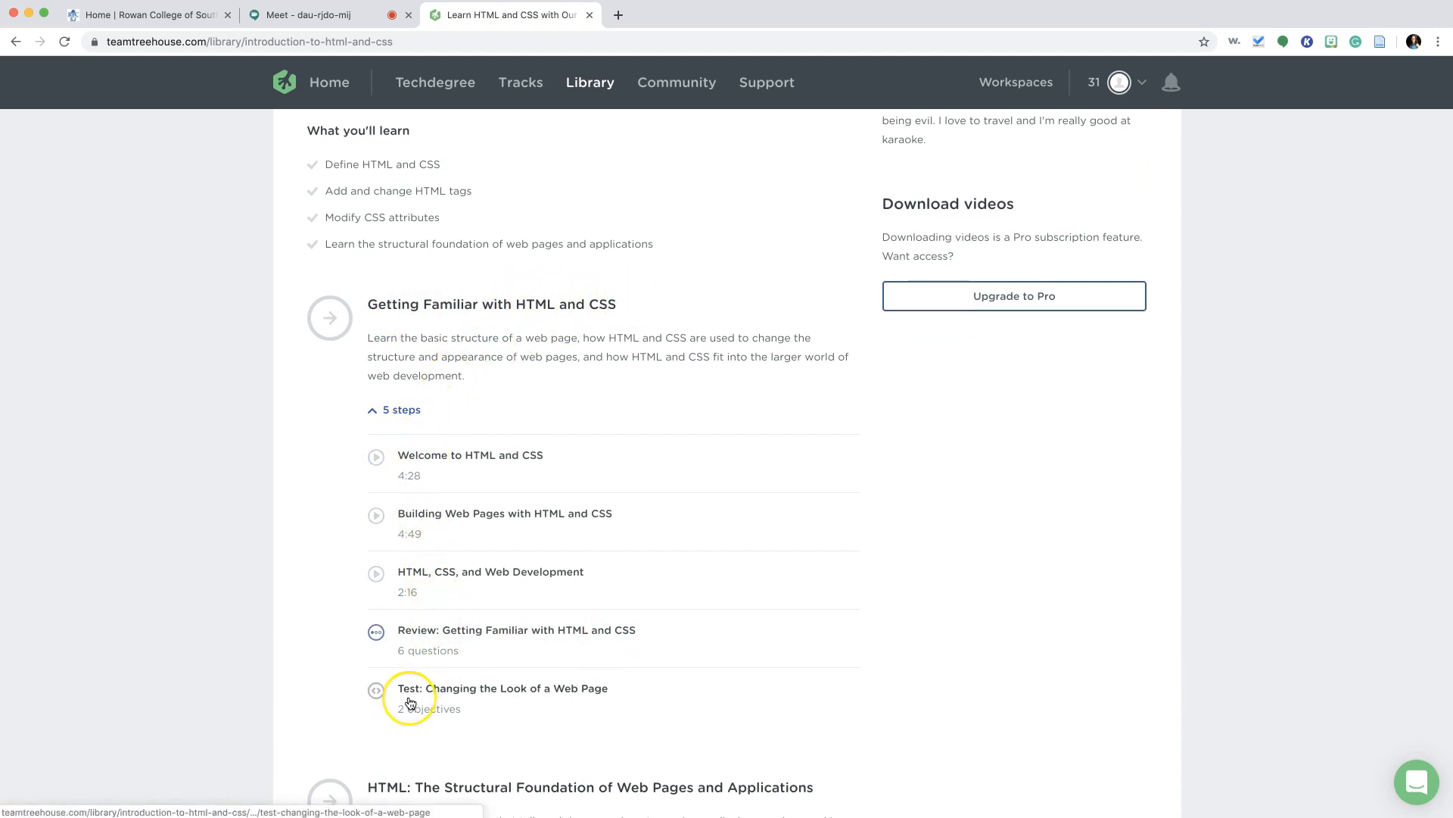
{"action": "scroll", "coordinate": [454, 681], "scroll_direction": "down", "scroll_amount": 1}
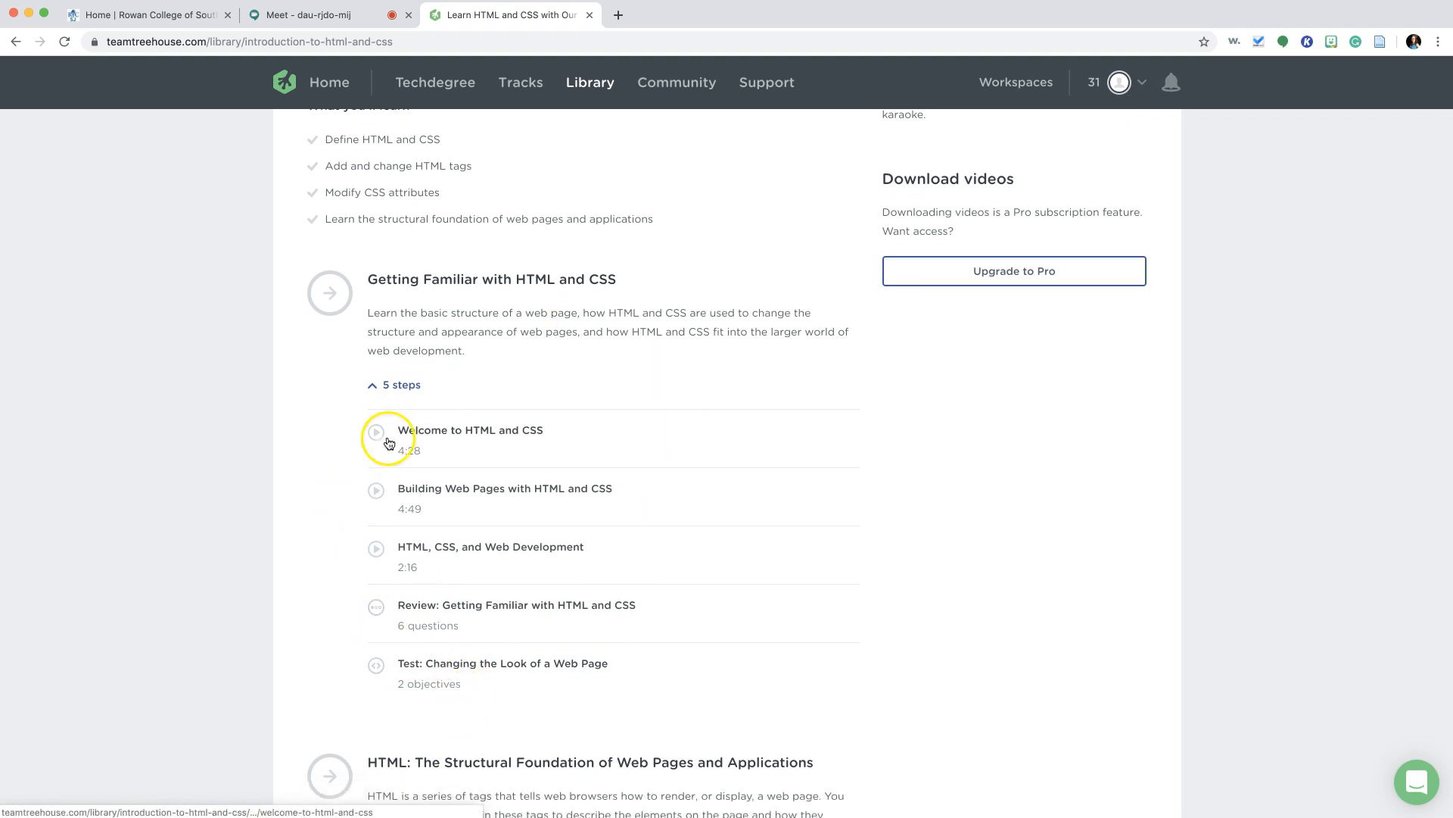
{"action": "scroll", "coordinate": [575, 504], "scroll_direction": "down", "scroll_amount": 5}
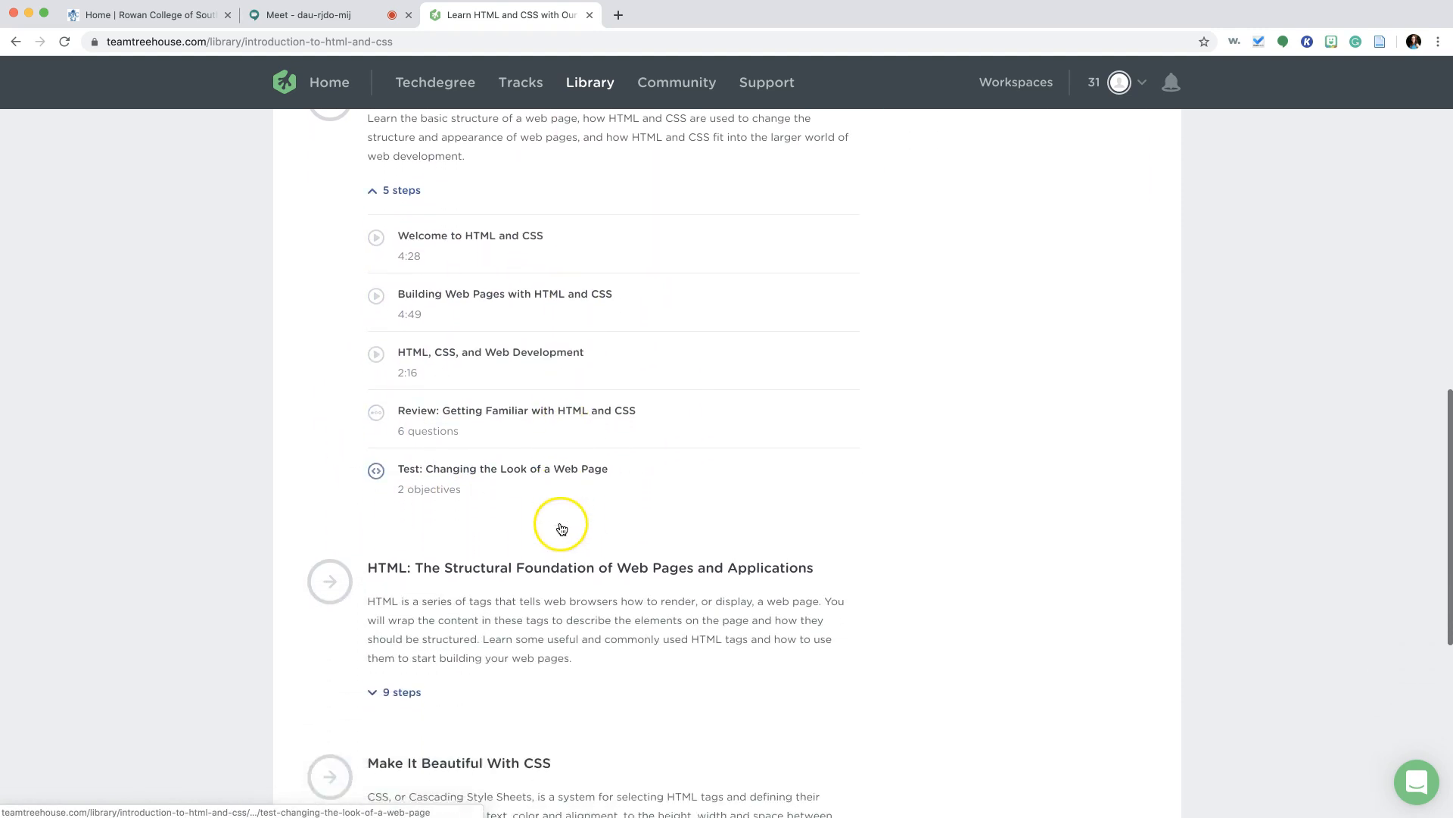
{"action": "scroll", "coordinate": [439, 662], "scroll_direction": "down", "scroll_amount": 2}
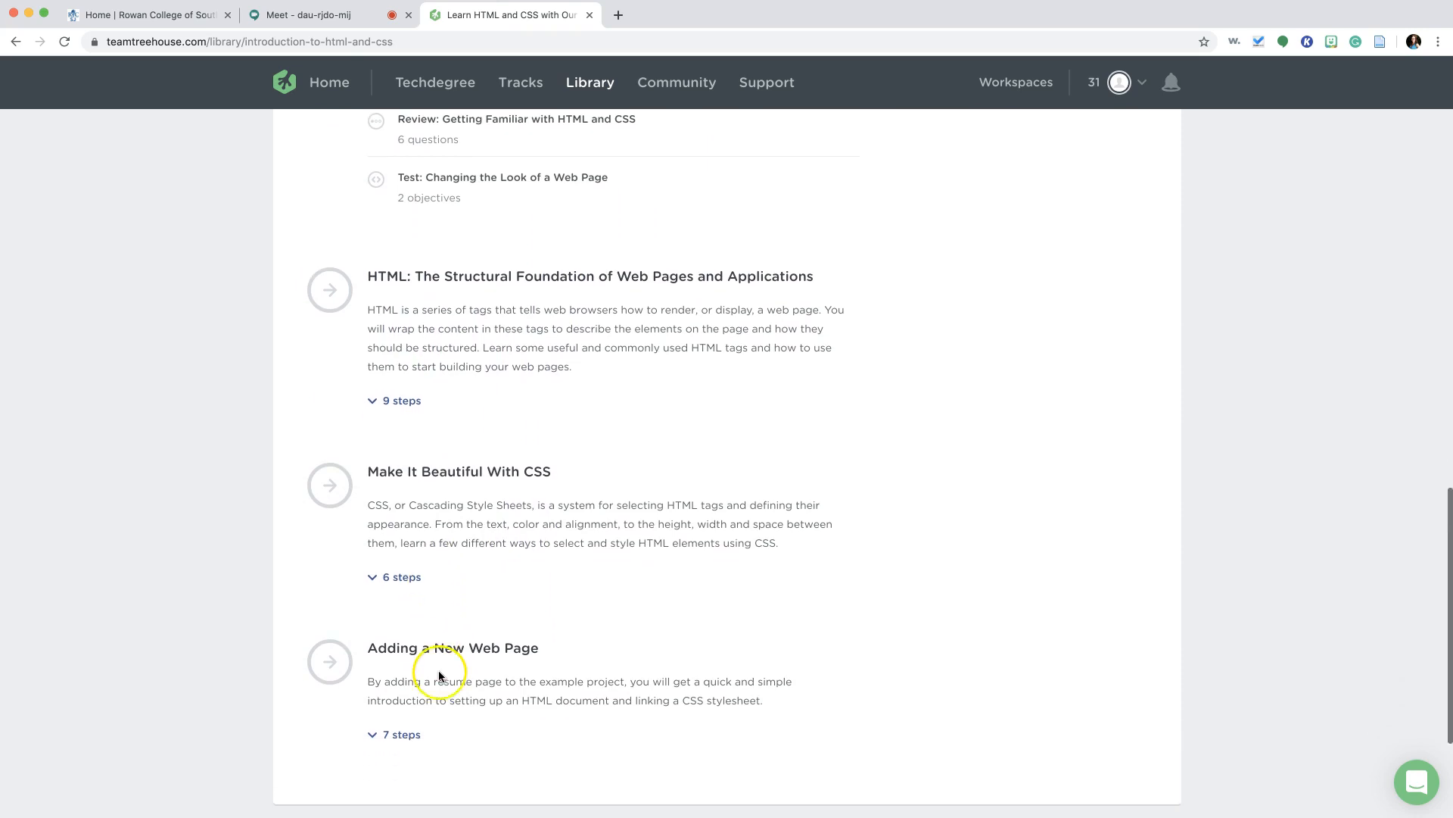
{"action": "scroll", "coordinate": [542, 647], "scroll_direction": "up", "scroll_amount": 15}
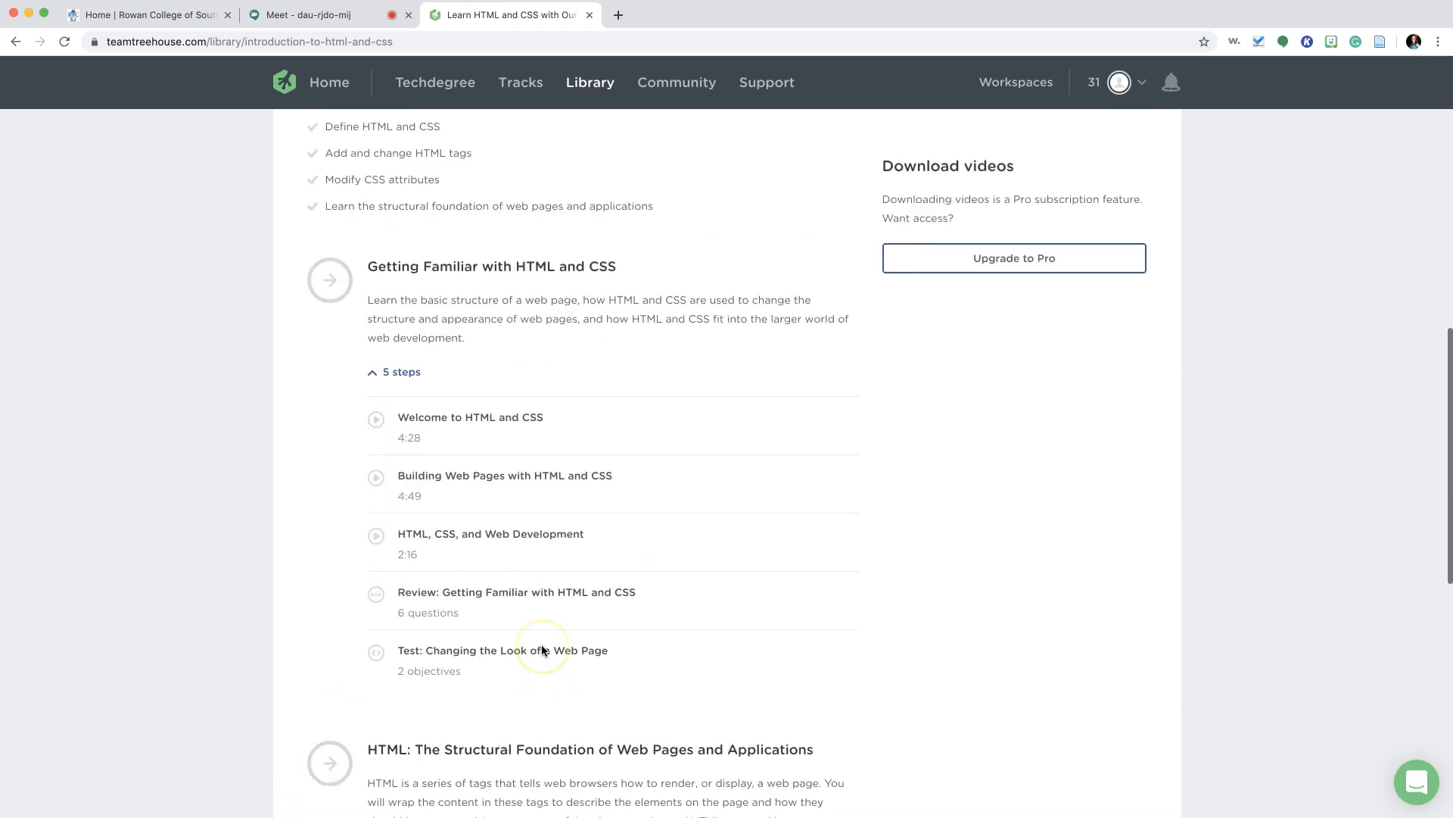
{"action": "scroll", "coordinate": [542, 649], "scroll_direction": "up", "scroll_amount": 3}
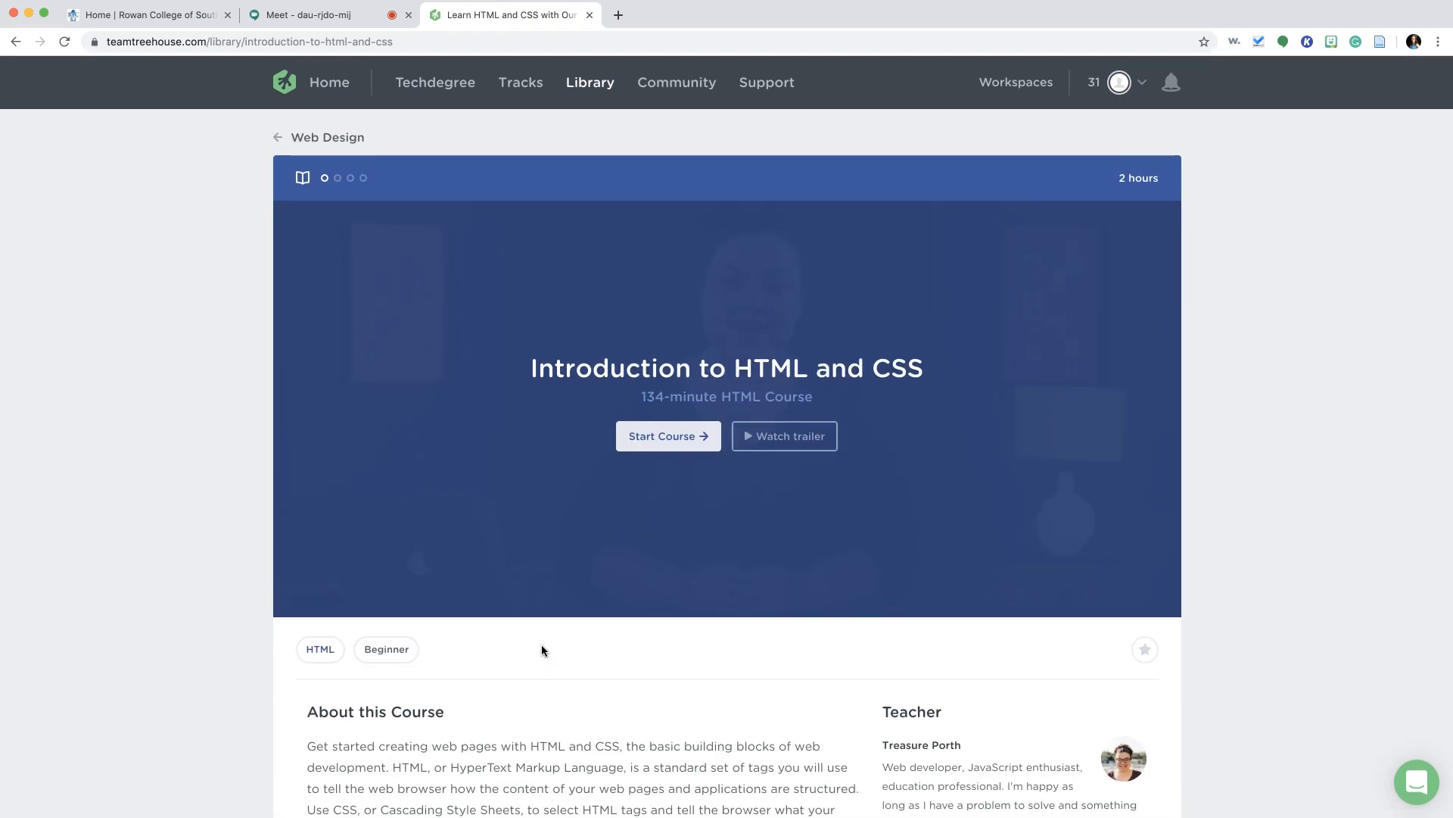